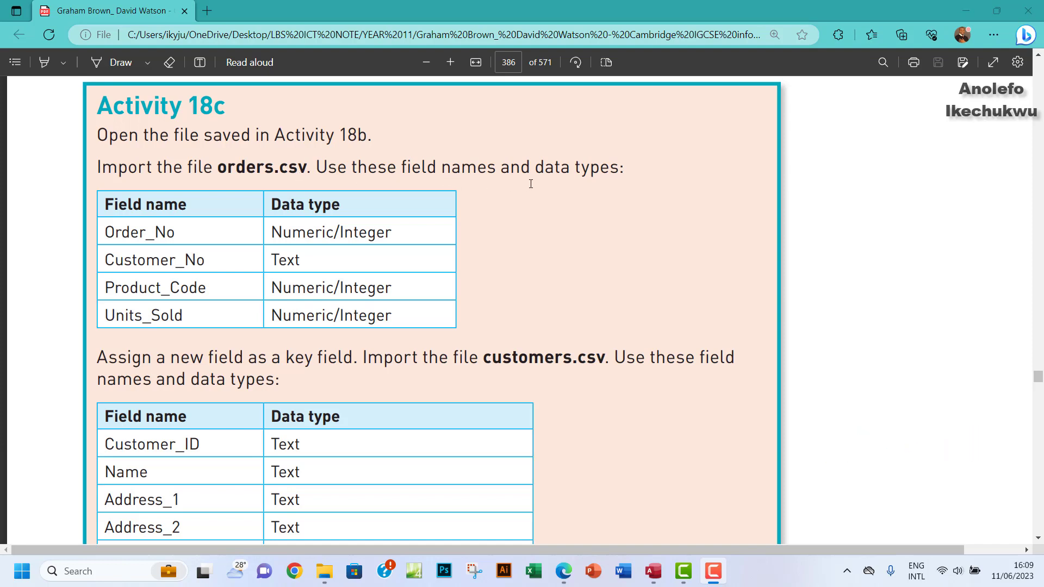
Review the field names and data types required for orders.csv in Activity 18c, then switch to Access.
left_click_drag(105, 207, 357, 317)
left_click(266, 262)
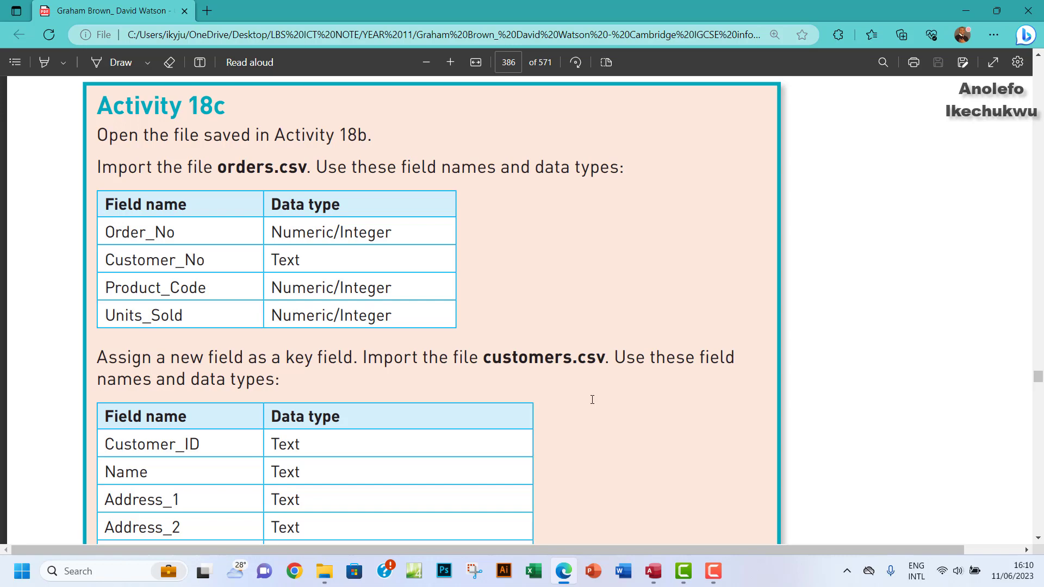
left_click(653, 571)
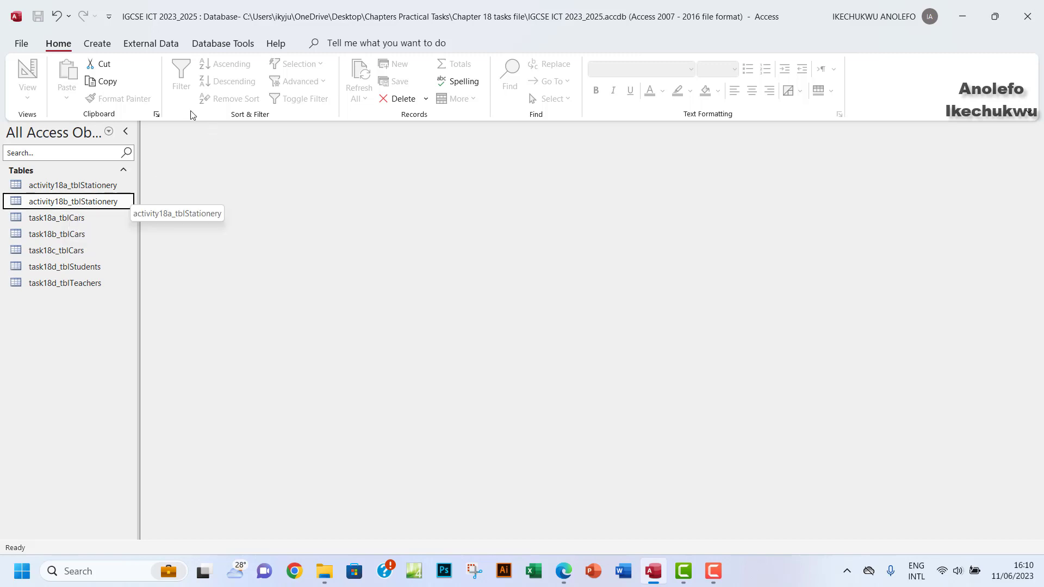
Start a text file import of orders.csv from the Chapter 18 source folder into a new table.
left_click(141, 46)
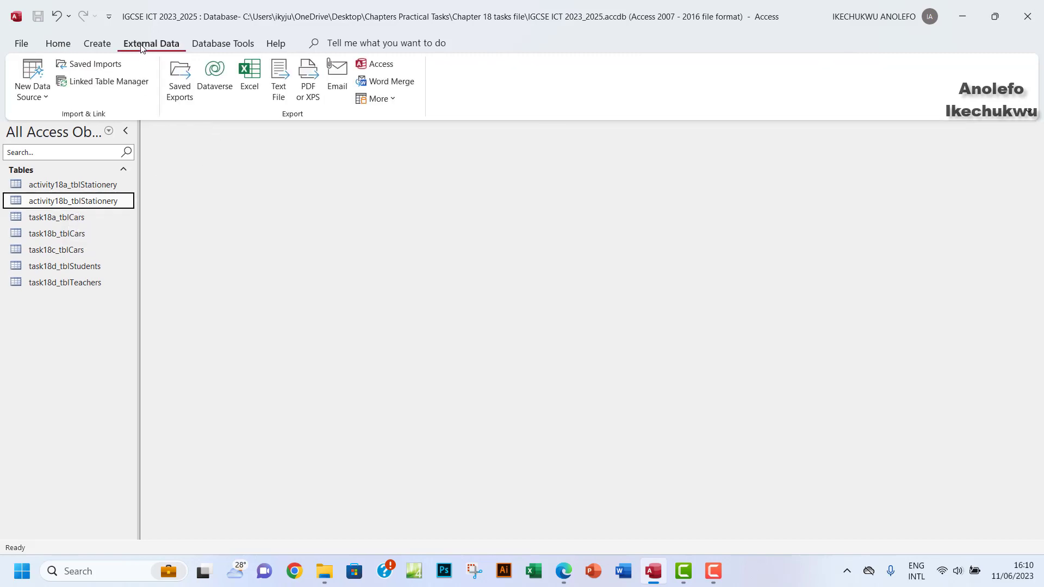
left_click(40, 101)
mouse_move(91, 128)
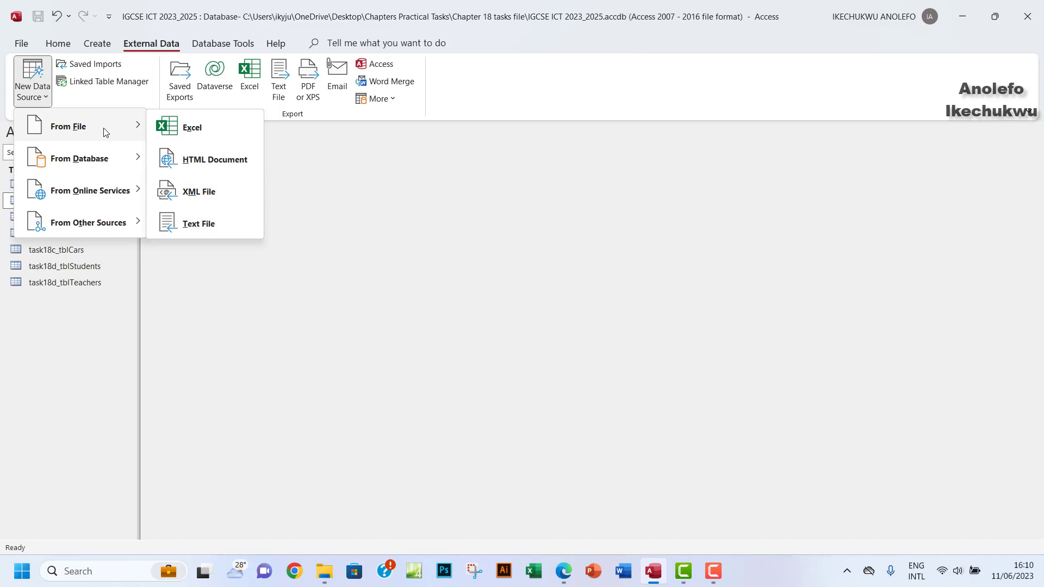
left_click(223, 234)
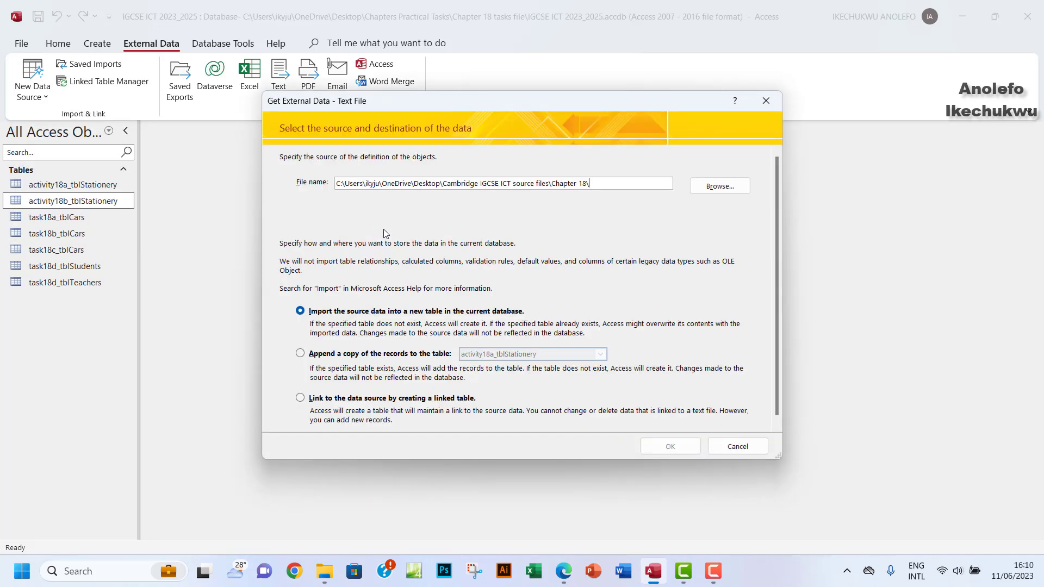
left_click(736, 190)
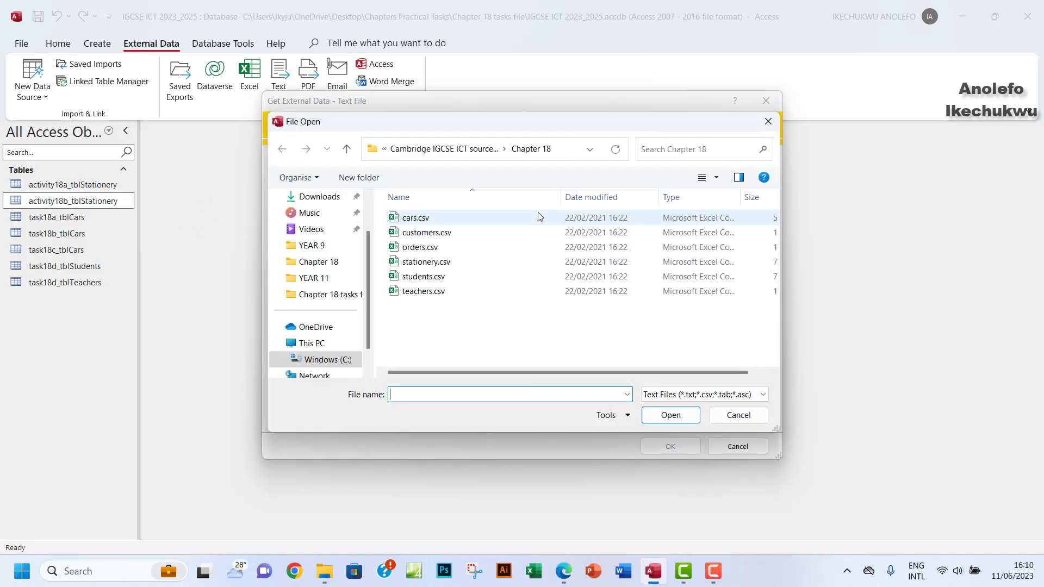
left_click(422, 247)
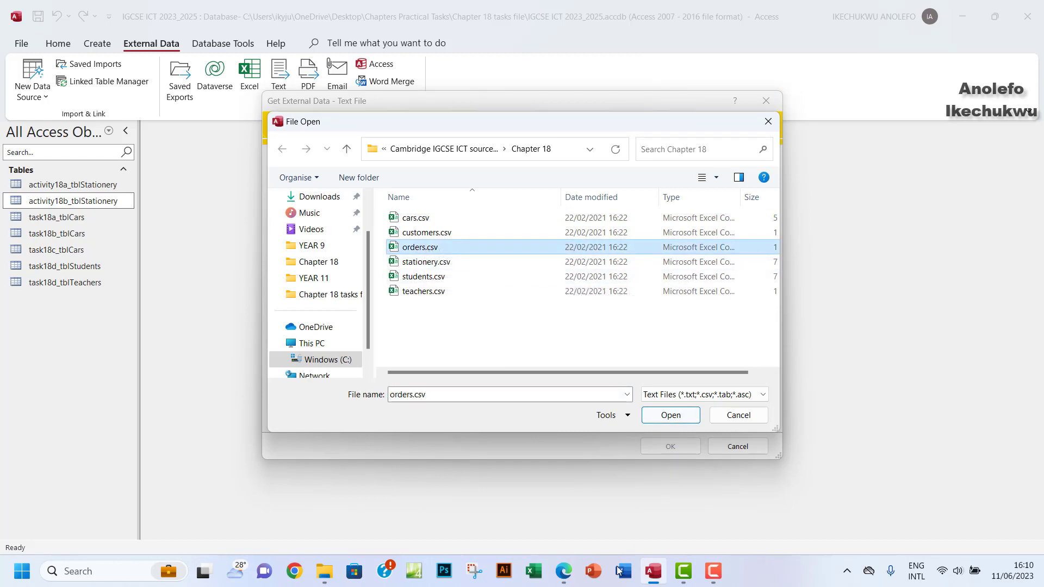
left_click(570, 575)
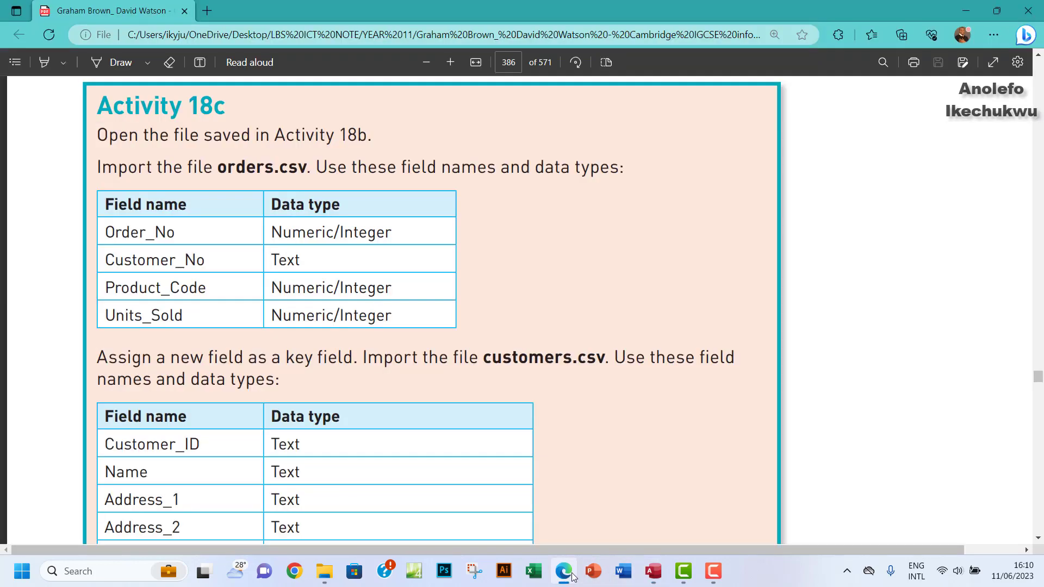
left_click(571, 575)
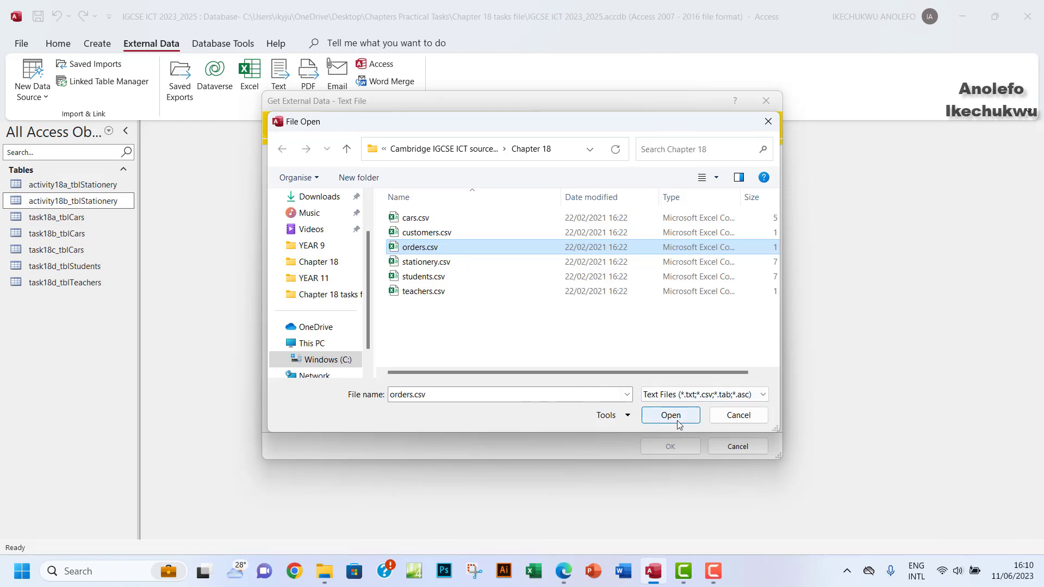
left_click(677, 423)
left_click(682, 451)
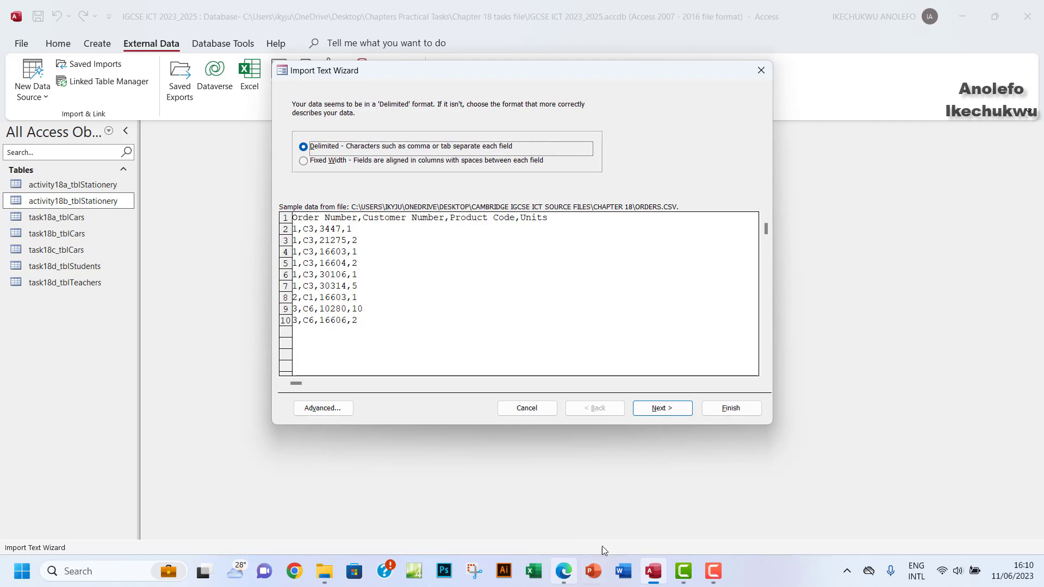
Import the comma-delimited data with the first row as field names and an Access-added primary key, without saving the import steps.
left_click(566, 571)
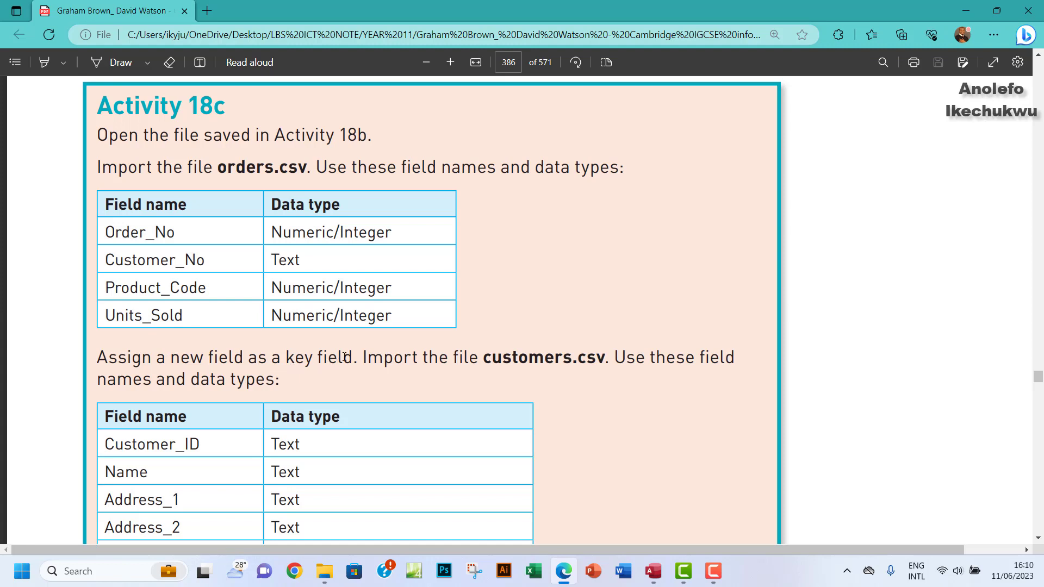
left_click(652, 580)
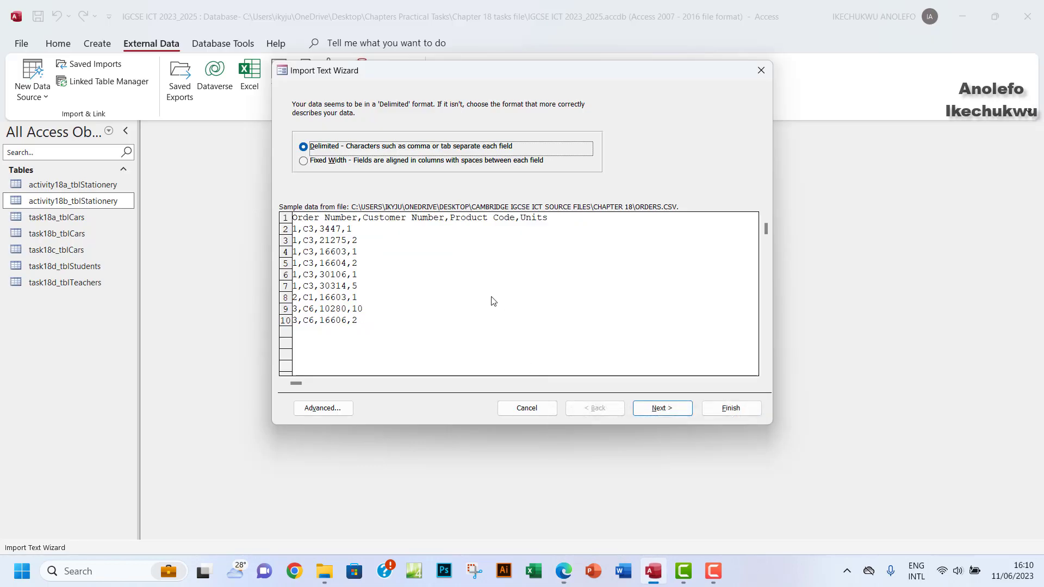
left_click(662, 409)
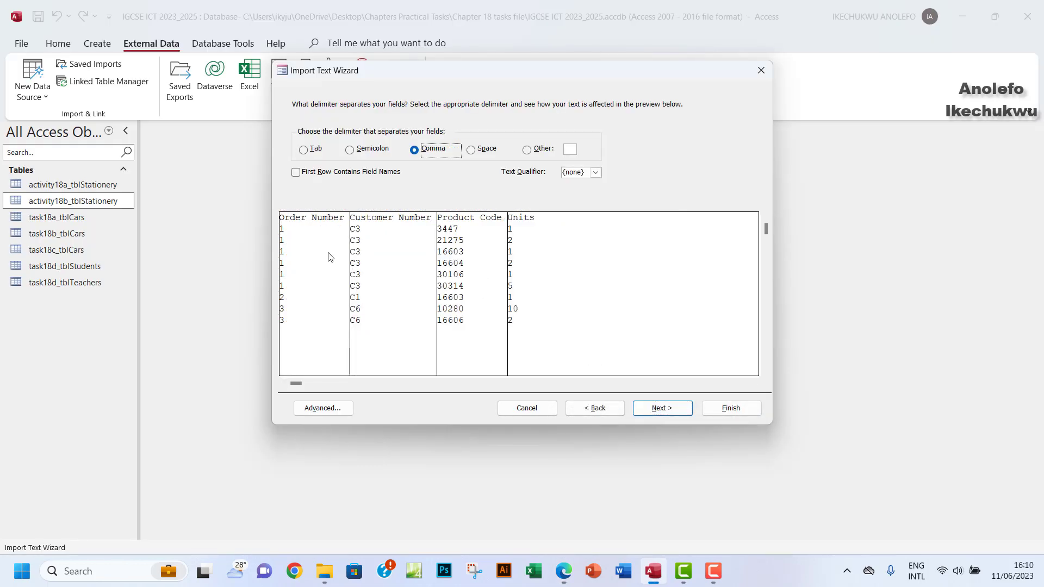
left_click(296, 172)
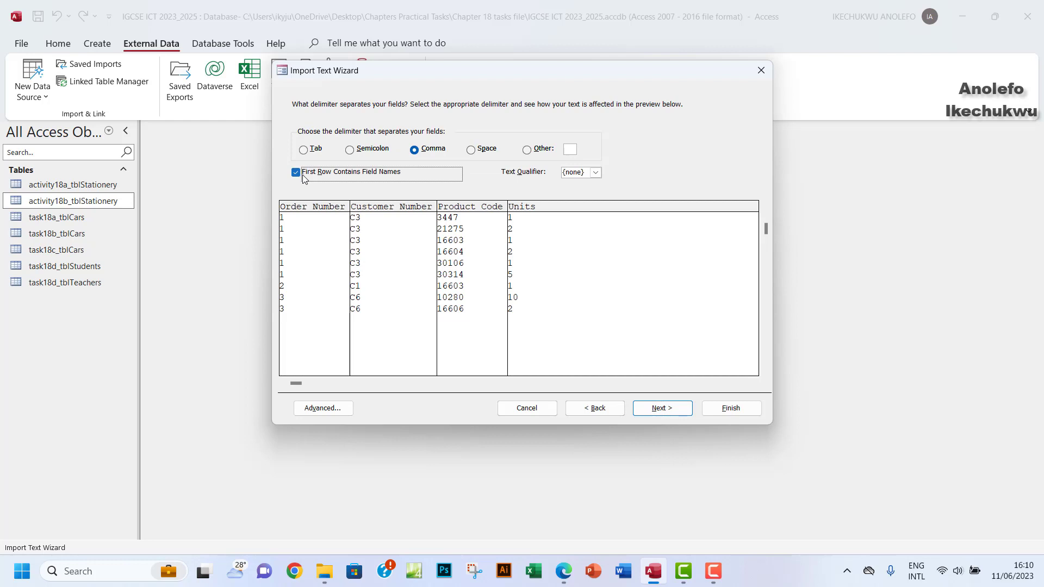
left_click(661, 408)
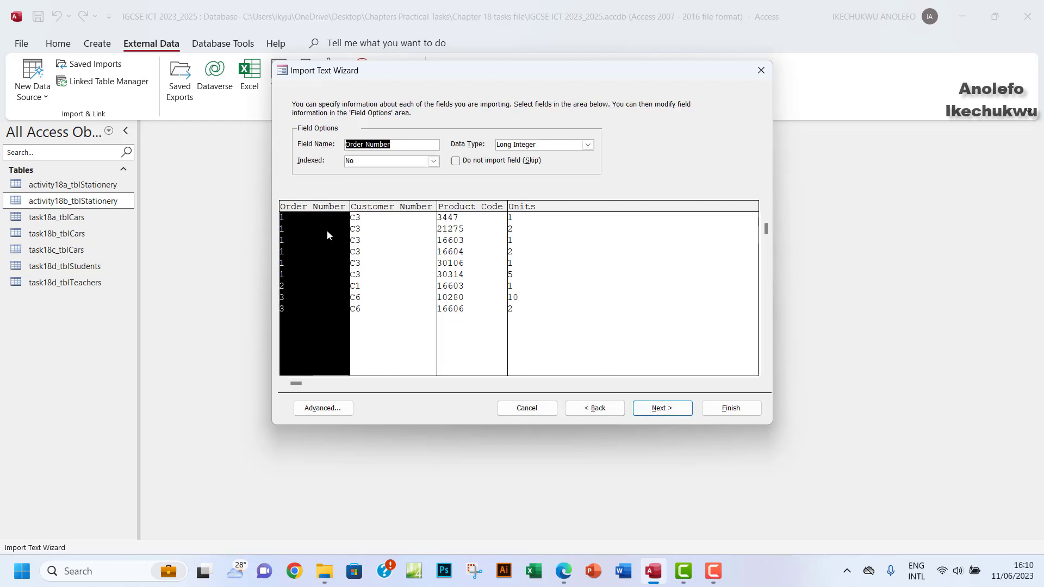
left_click(662, 408)
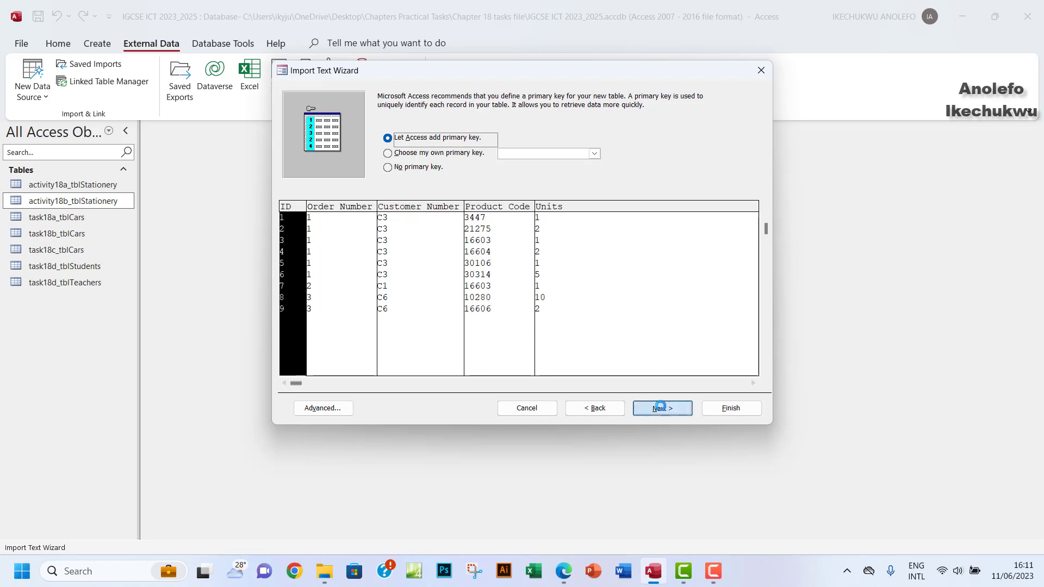
left_click(662, 409)
left_click(730, 415)
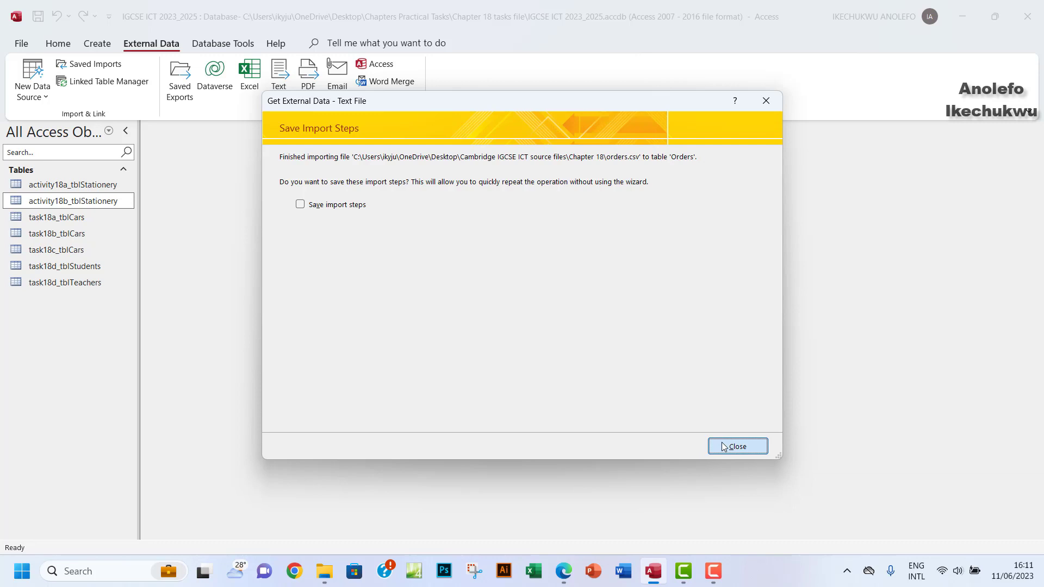
left_click(736, 446)
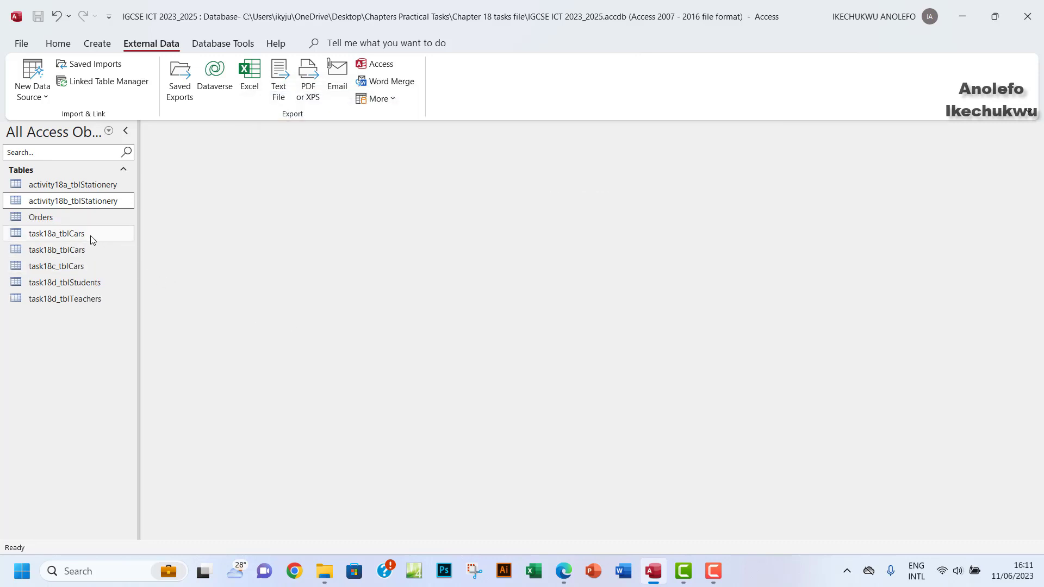
Rename the imported Orders table as activity18c_tblOrders.
left_click(61, 219)
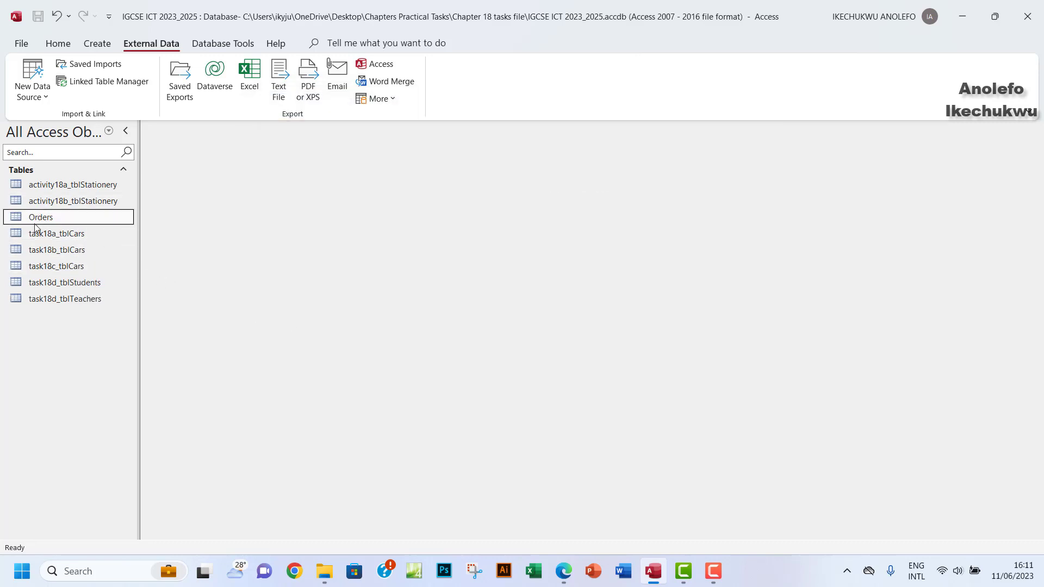
right_click(45, 219)
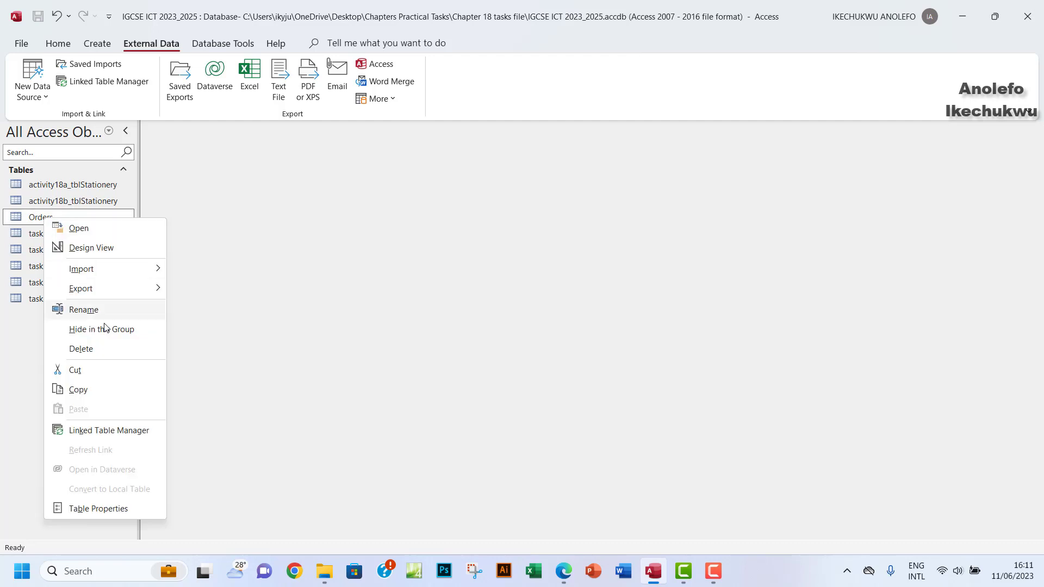
left_click(97, 310)
left_click(35, 219)
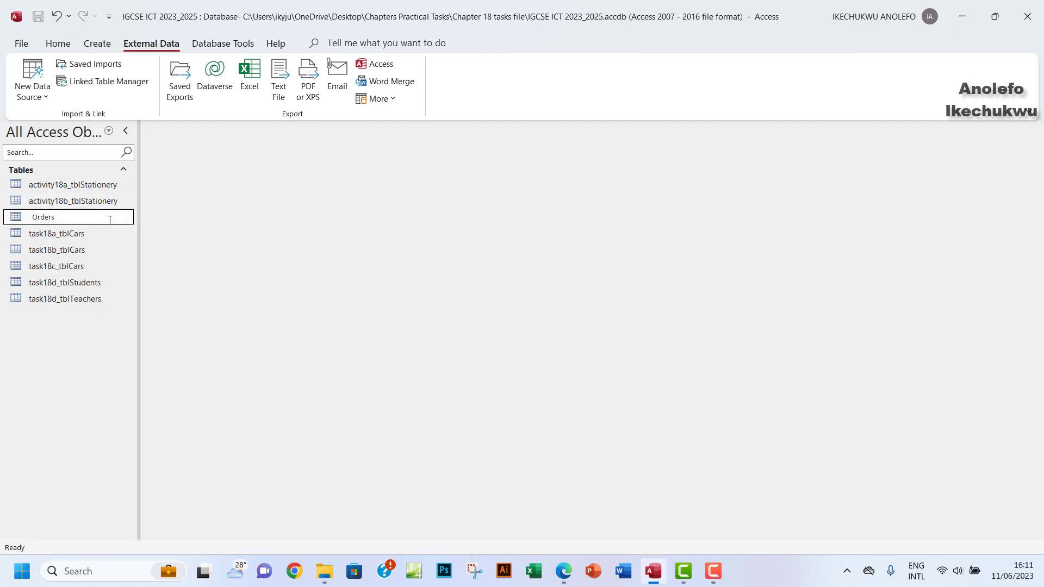
type("activity")
type("18")
type("c")
type("_ta")
key("BackSpace")
type("bl")
left_click(91, 263)
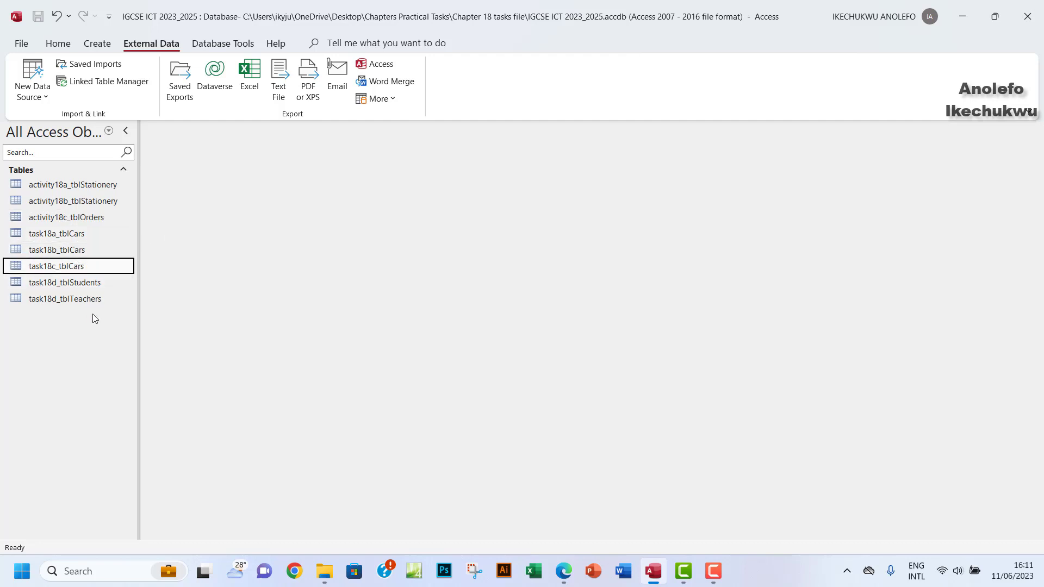
Open activity18c_tblOrders in Design View and place the restored Access window beside the activity's field list.
left_click(563, 575)
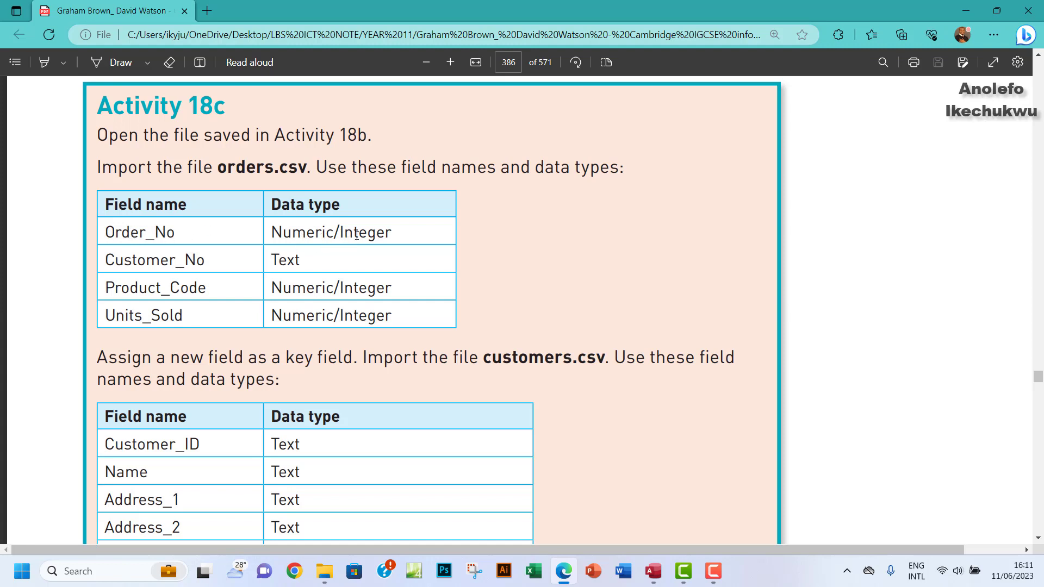
left_click_drag(314, 233, 376, 233)
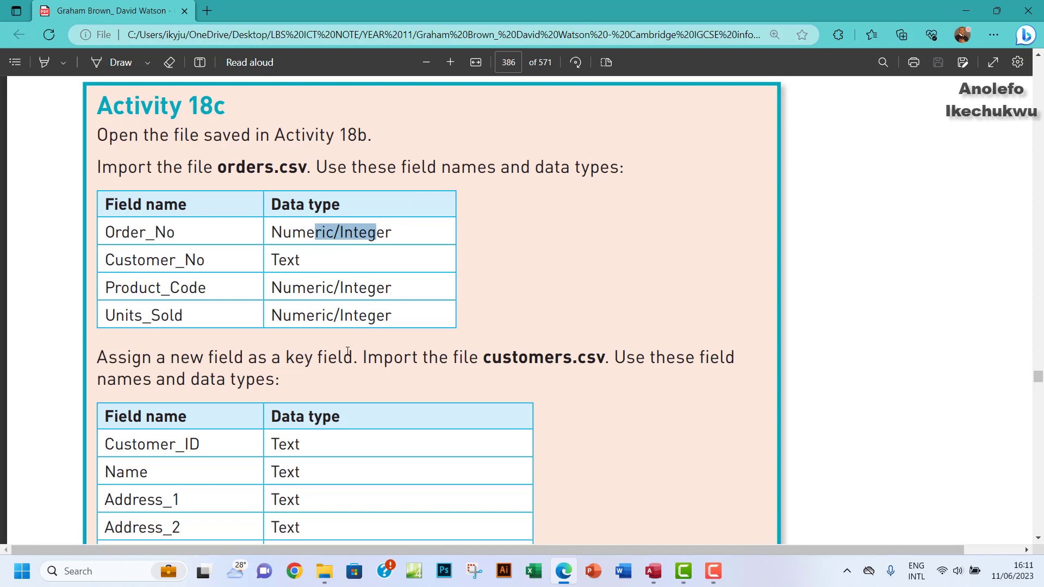
left_click(653, 570)
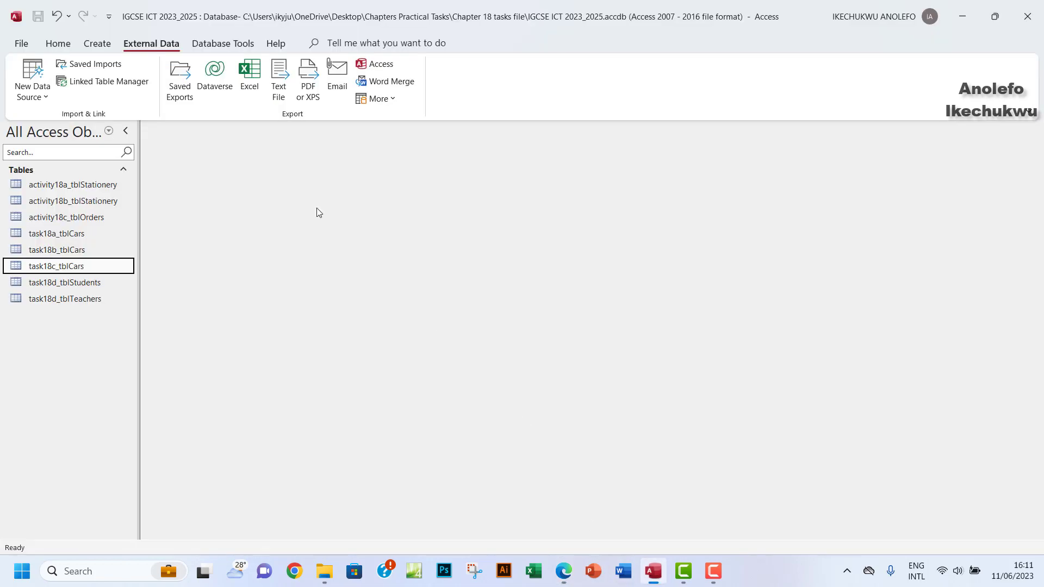
left_click(84, 219)
double_click(85, 219)
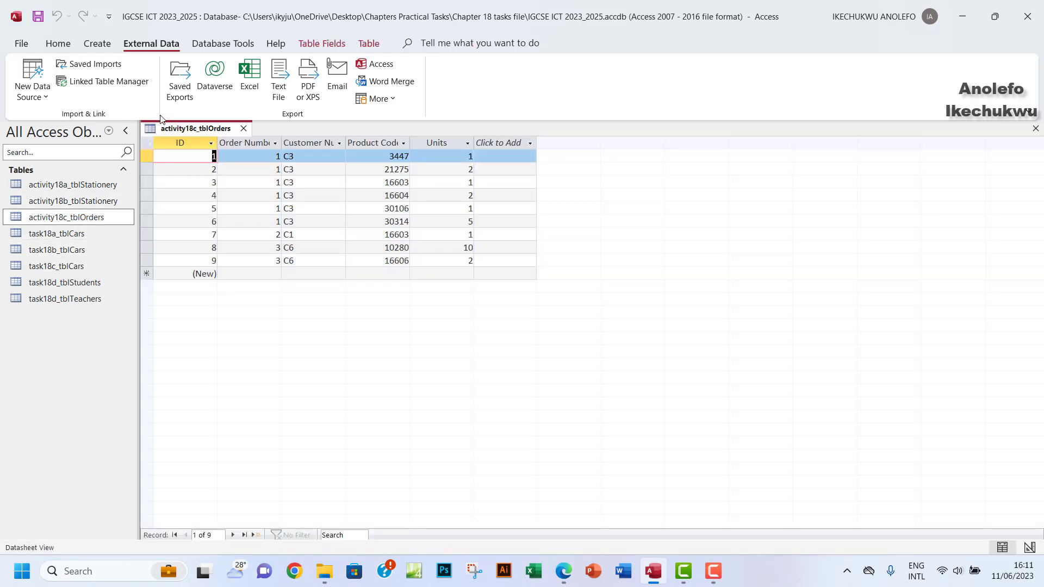
right_click(169, 133)
left_click(209, 200)
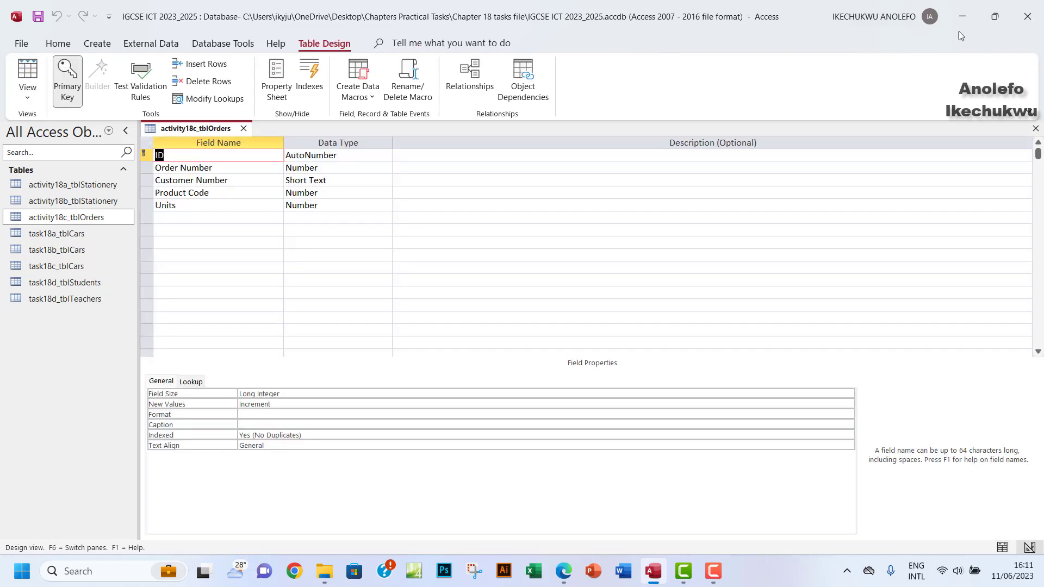
left_click(995, 16)
left_click_drag(517, 168, 556, 151)
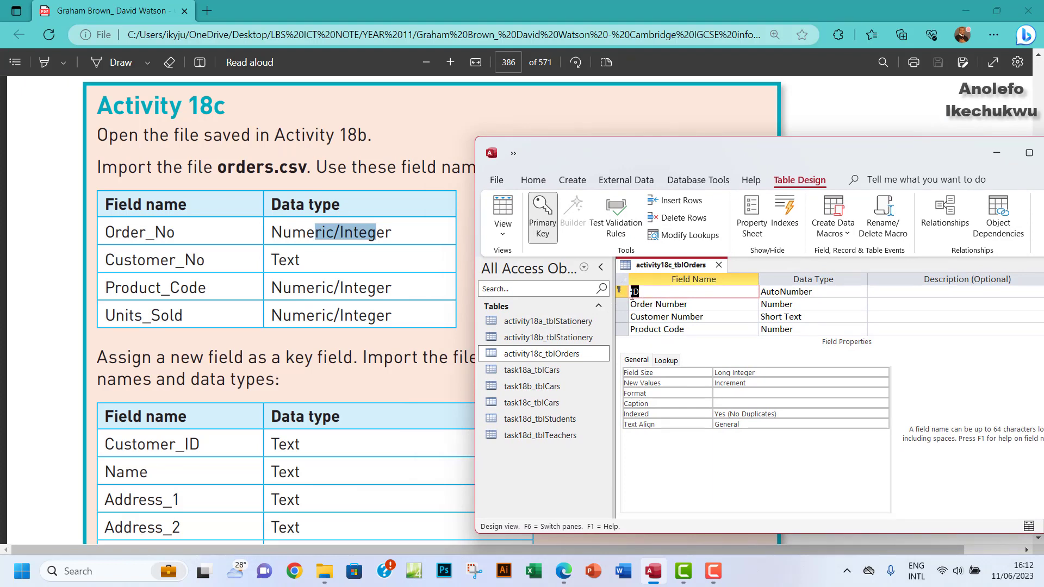
Rename the Order Number field as Order_No and check its data type.
left_click(685, 305)
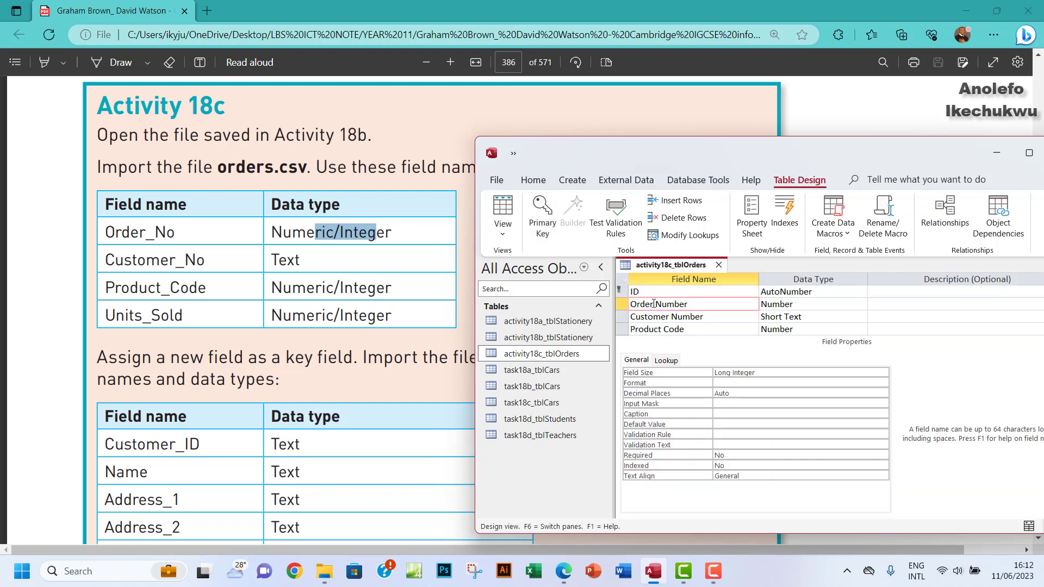
double_click(656, 304)
key("BackSpace")
type("_No")
left_click(799, 305)
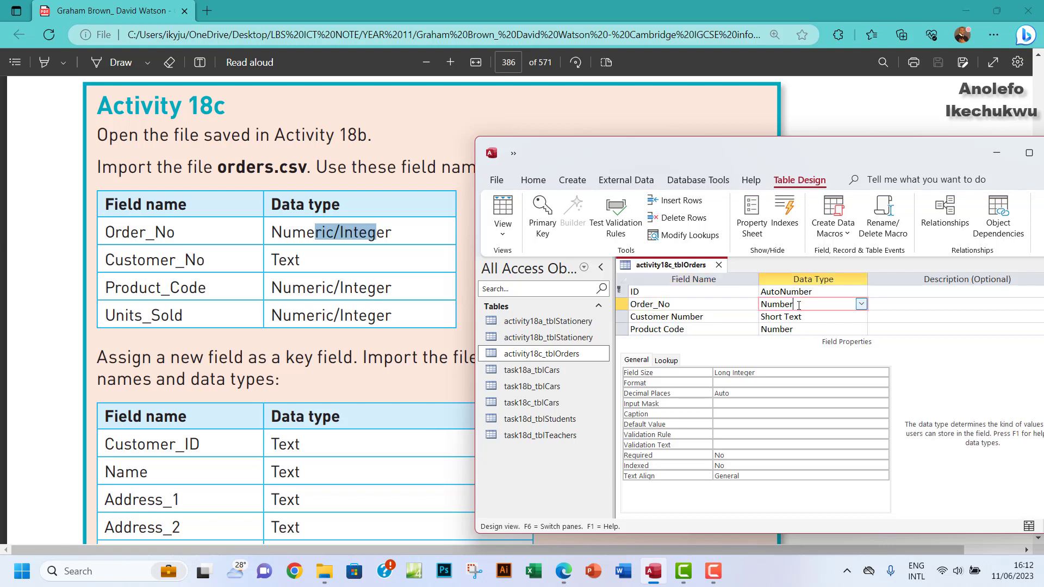
Rename the Customer Number field as Customer_No.
left_click(674, 316)
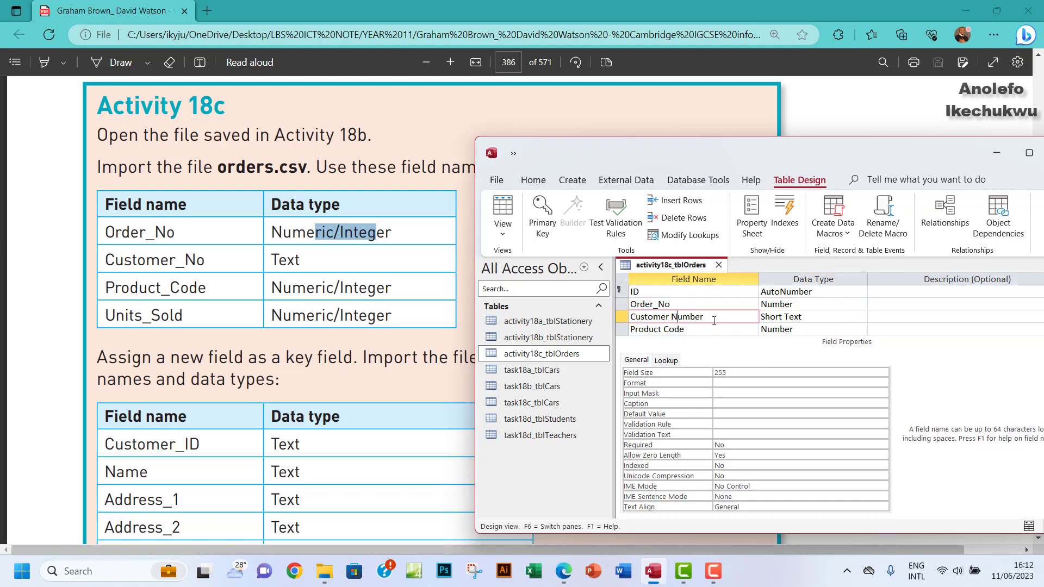
key("ctrl+shift+Left")
key("BackSpace")
type("_No")
Rename the Product Code field as Product_Code.
left_click(731, 329)
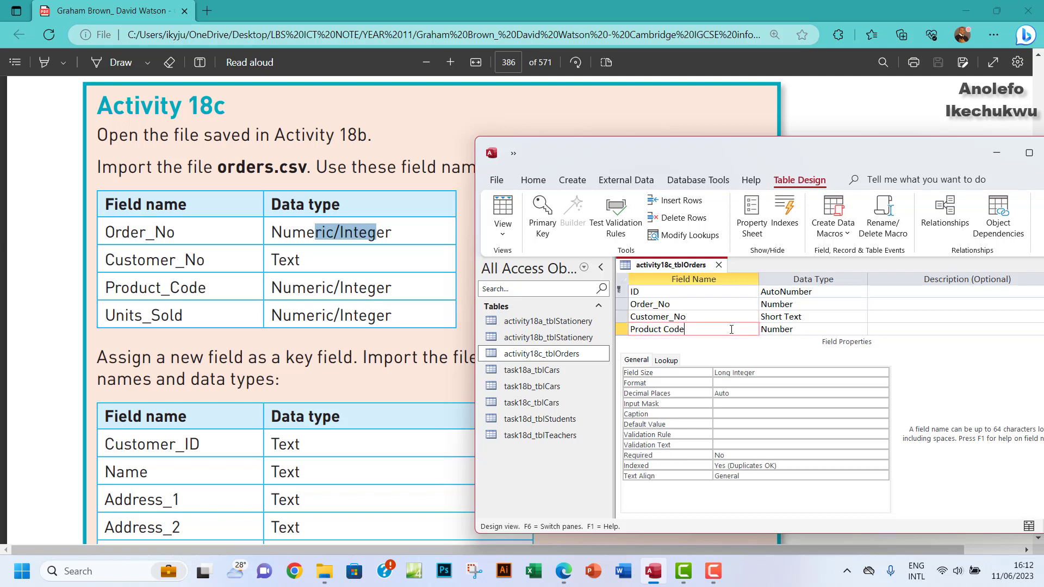
key("shift+Left")
key("shift+Left")
key("shift+Left")
key("shift+Left")
key("Left")
key("BackSpace")
type("_")
Rename the Units field as Units_Sold.
scroll(753, 321, "down", 1)
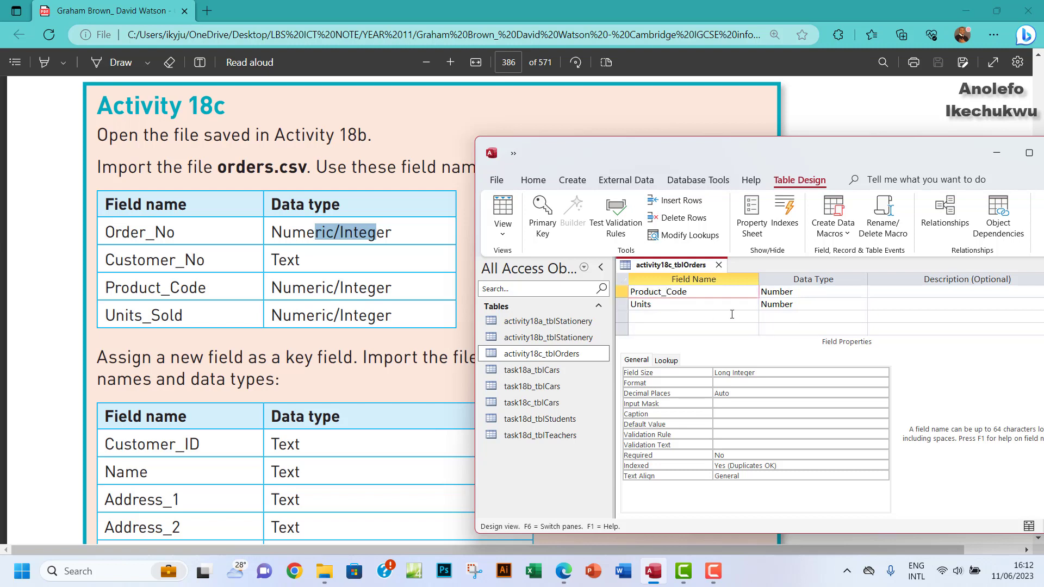
left_click(671, 307)
type("Sold")
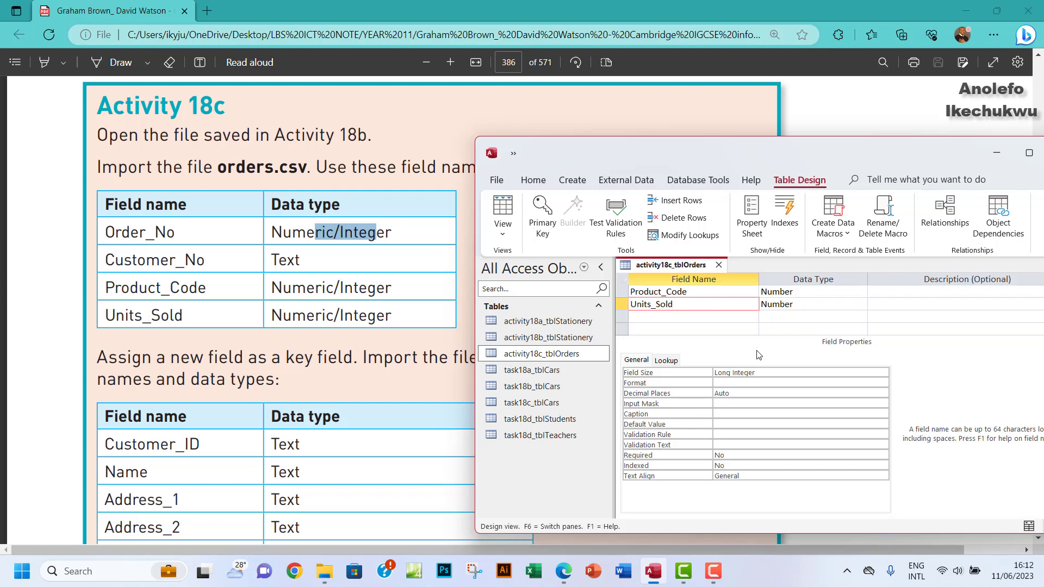
scroll(759, 354, "up", 1)
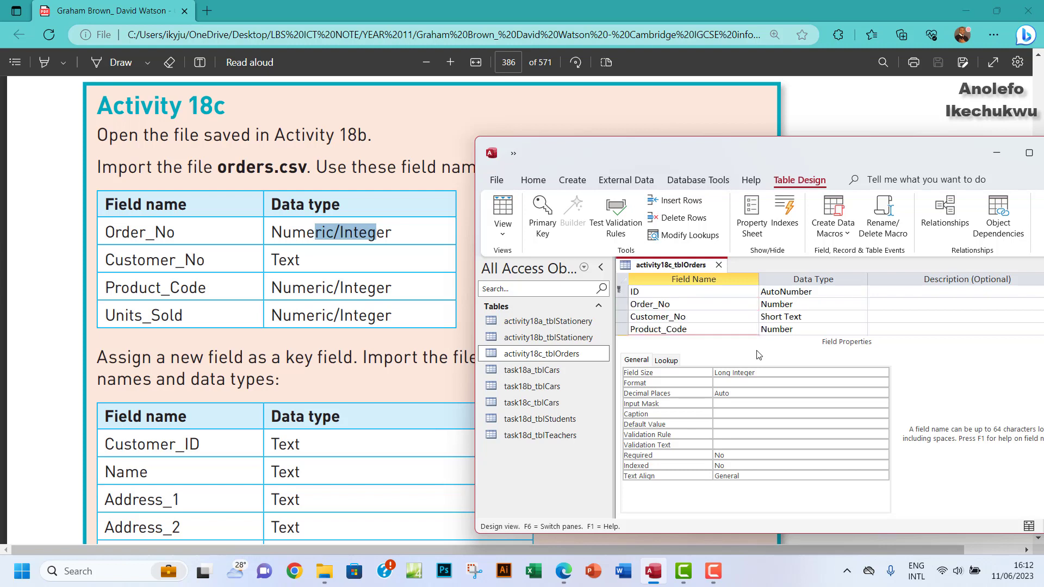
Save the design changes to the activity18c_tblOrders table and close it.
right_click(680, 265)
left_click(705, 280)
left_click(1029, 153)
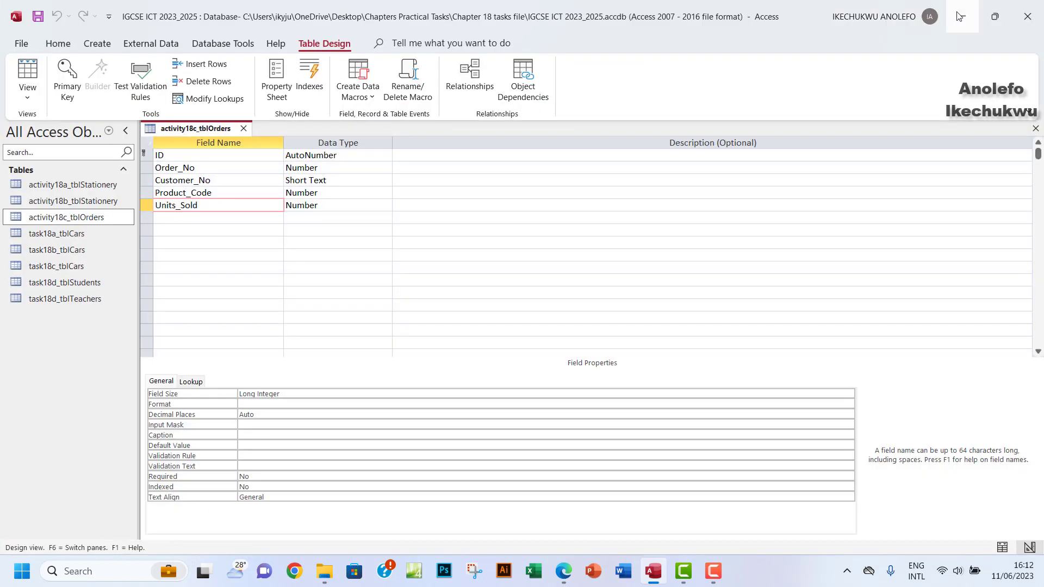
left_click(1036, 129)
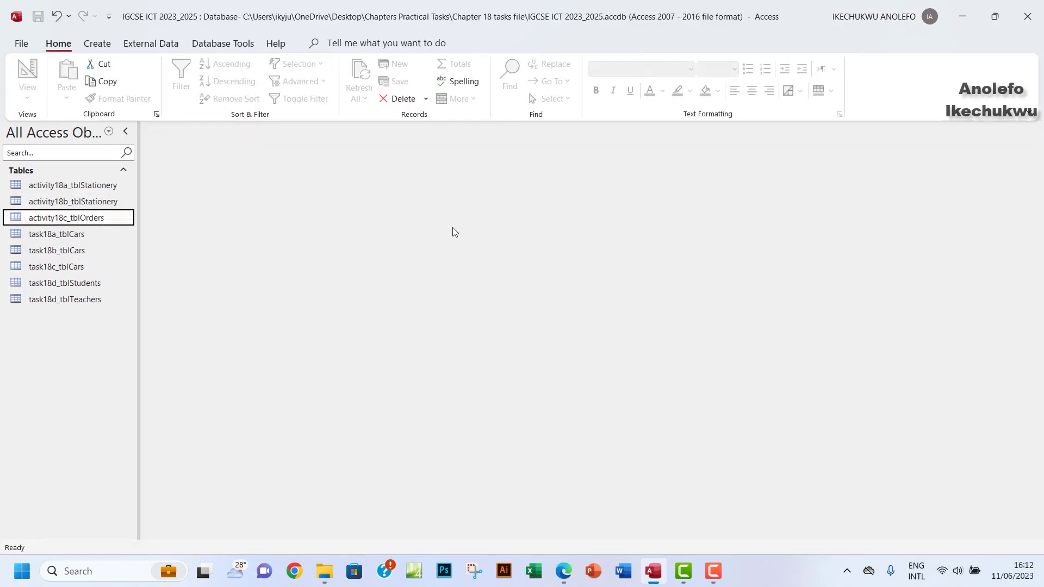
Review the customers.csv requirements in the activity PDF and start importing that text file into a new table in Access.
left_click(958, 17)
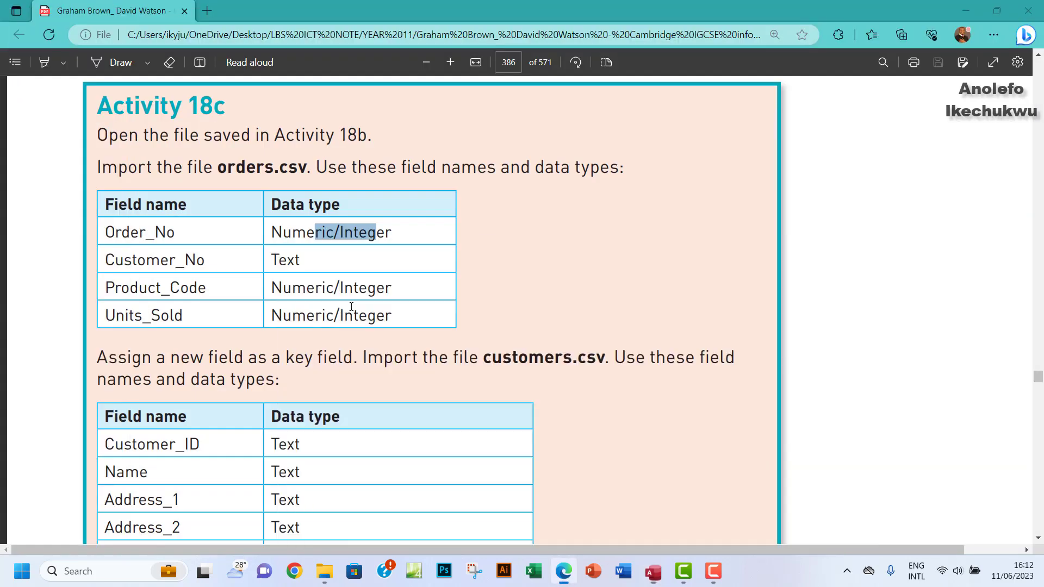
scroll(272, 309, "down", 1)
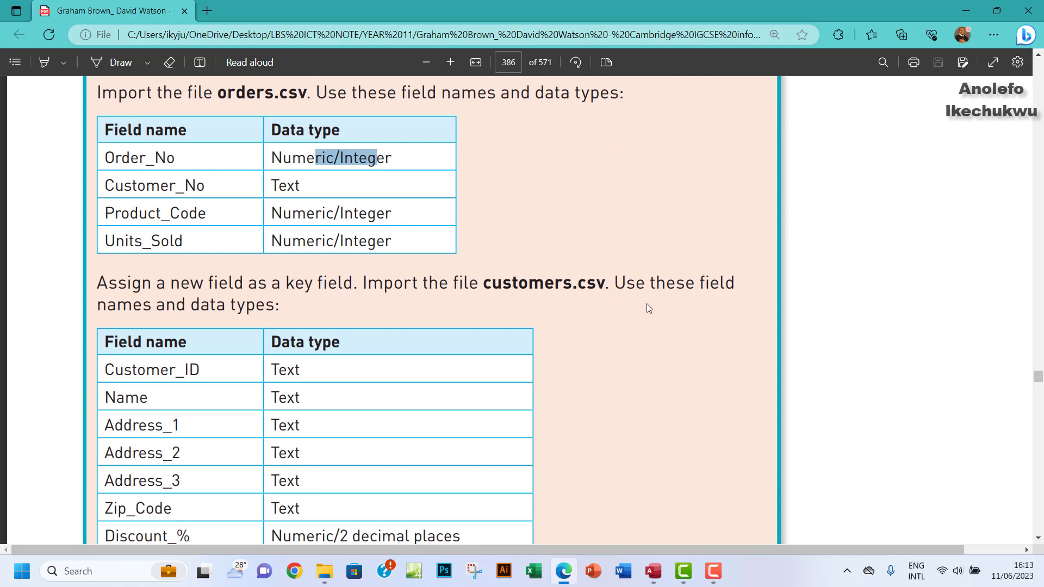
scroll(346, 339, "down", 1)
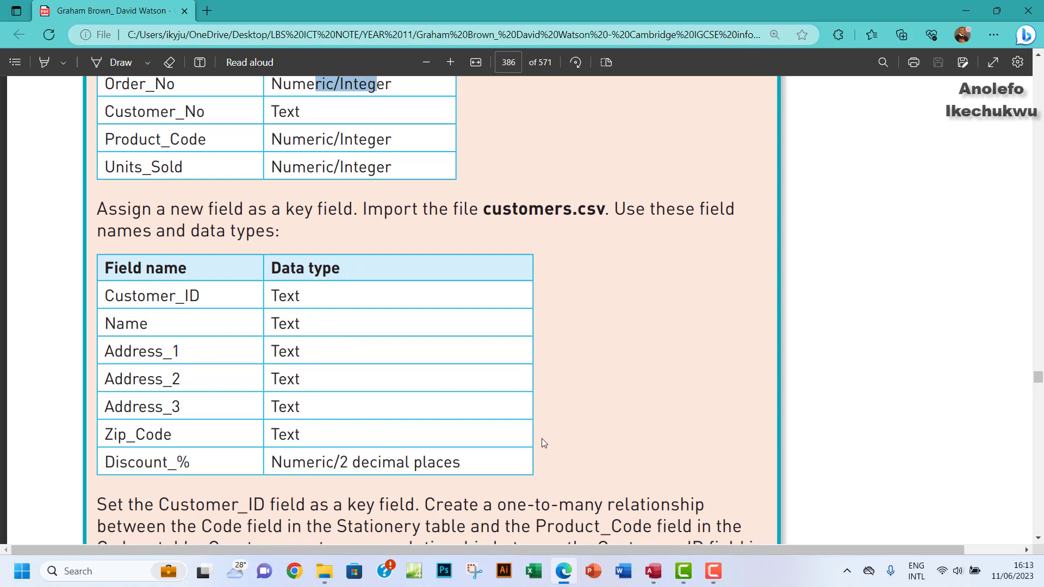
left_click(653, 571)
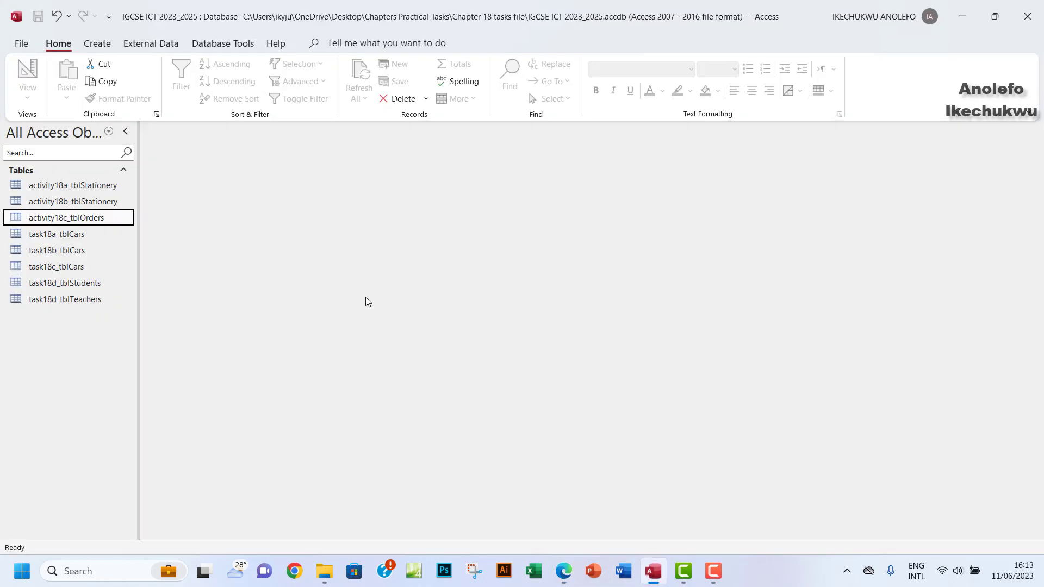
left_click(152, 44)
left_click(32, 82)
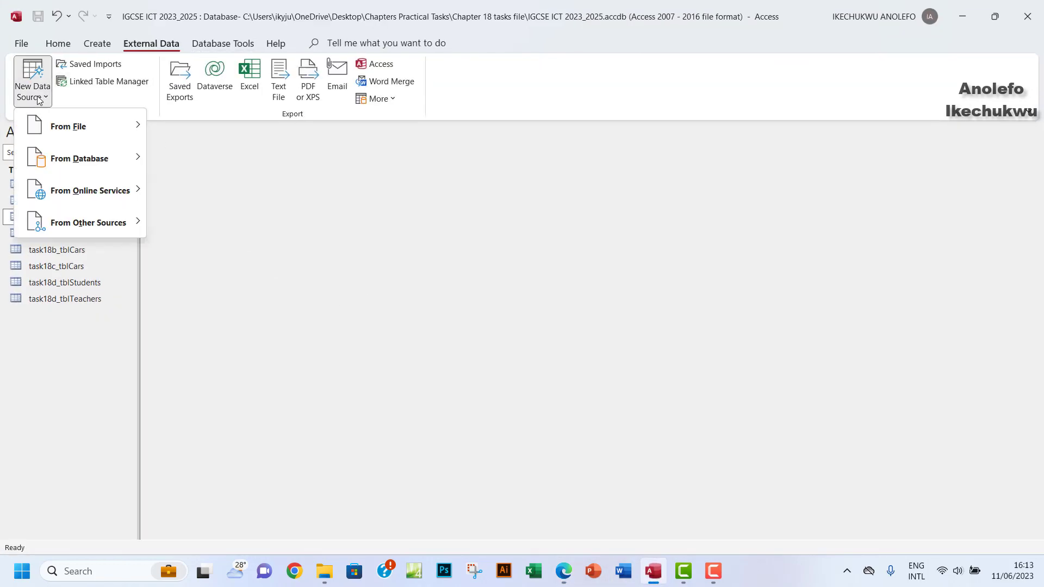
mouse_move(96, 125)
left_click(202, 223)
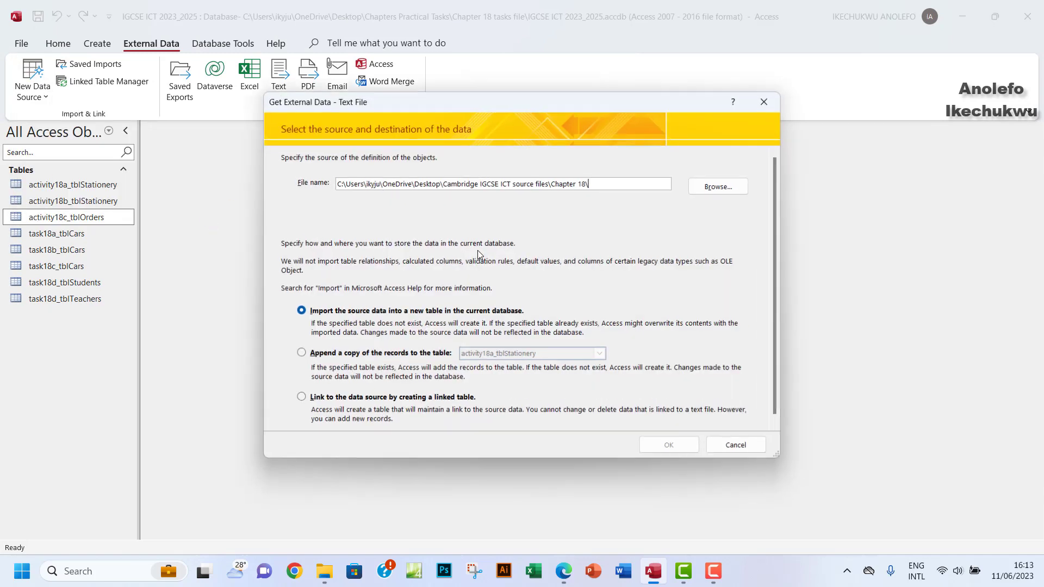
left_click(710, 187)
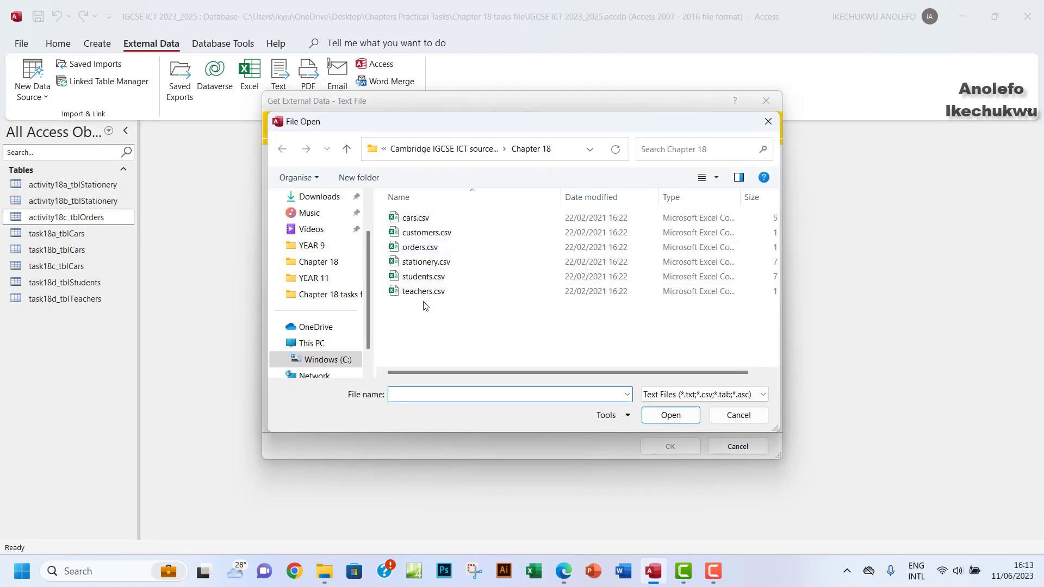
left_click(432, 233)
left_click(672, 416)
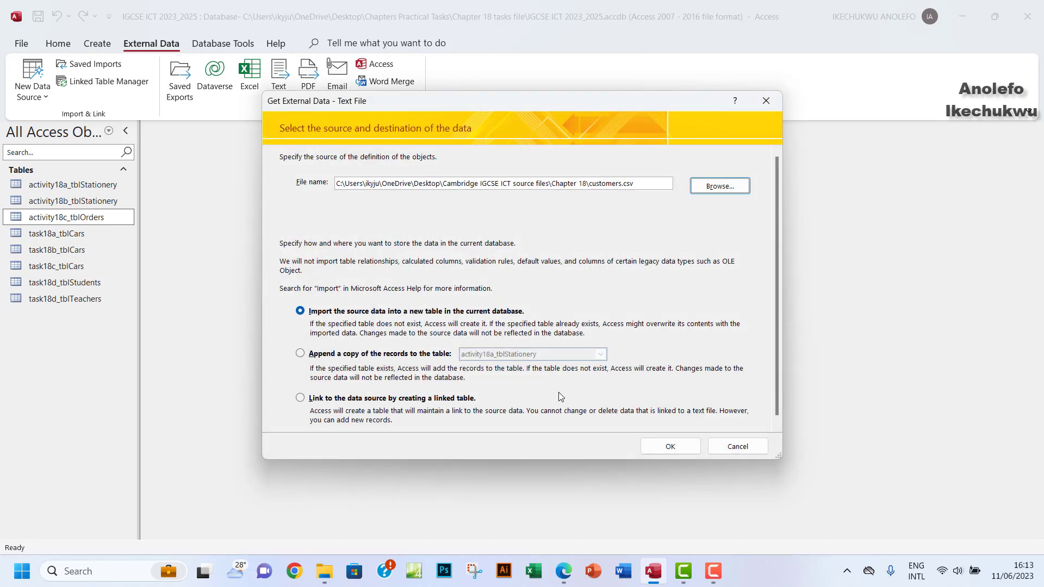
left_click(671, 453)
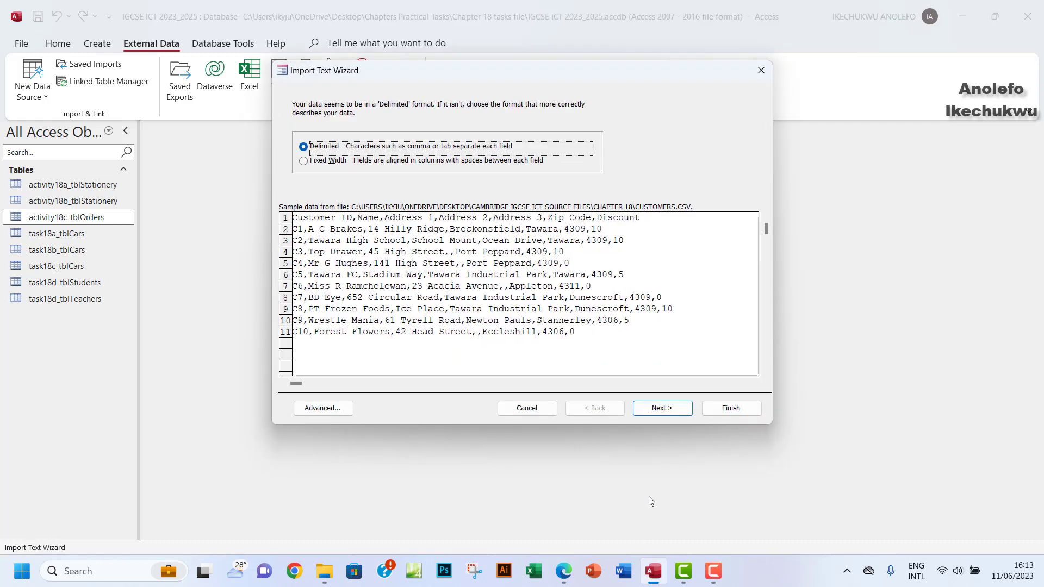
Check the remaining activity instructions, keep the comma-delimited format and treat the first row as field names.
left_click(564, 572)
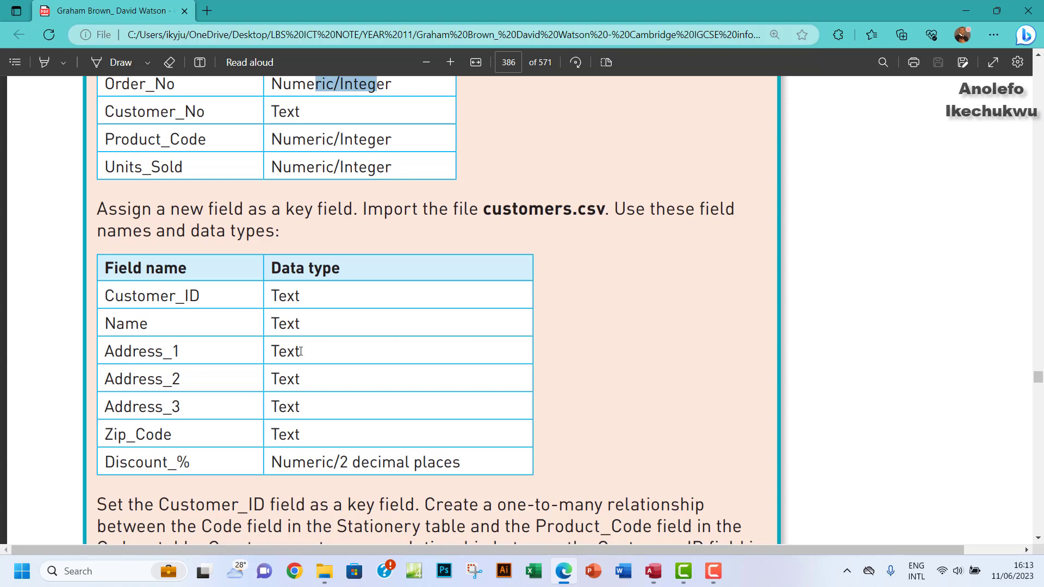
scroll(300, 352, "down", 3)
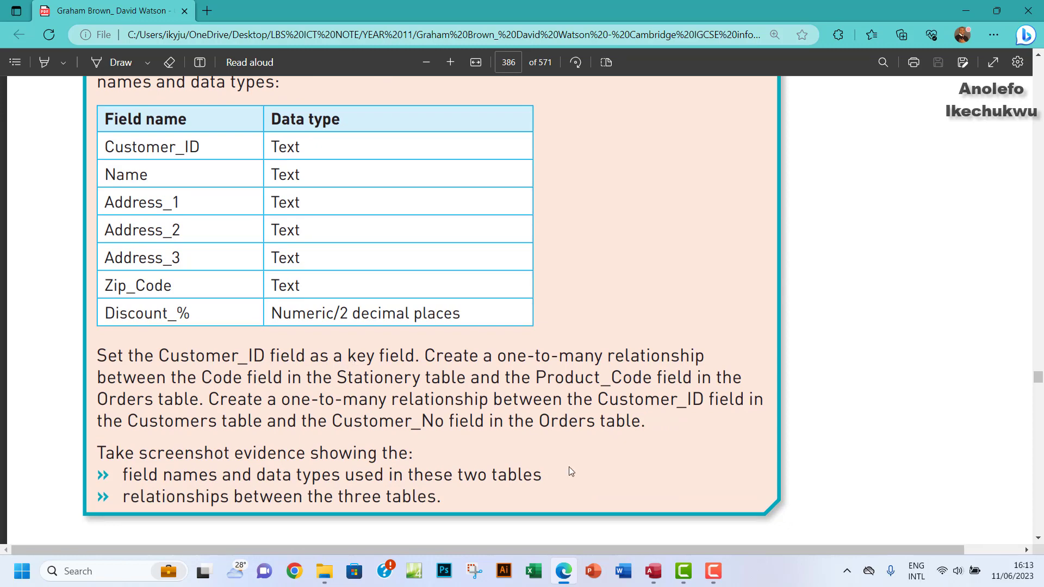
left_click(653, 571)
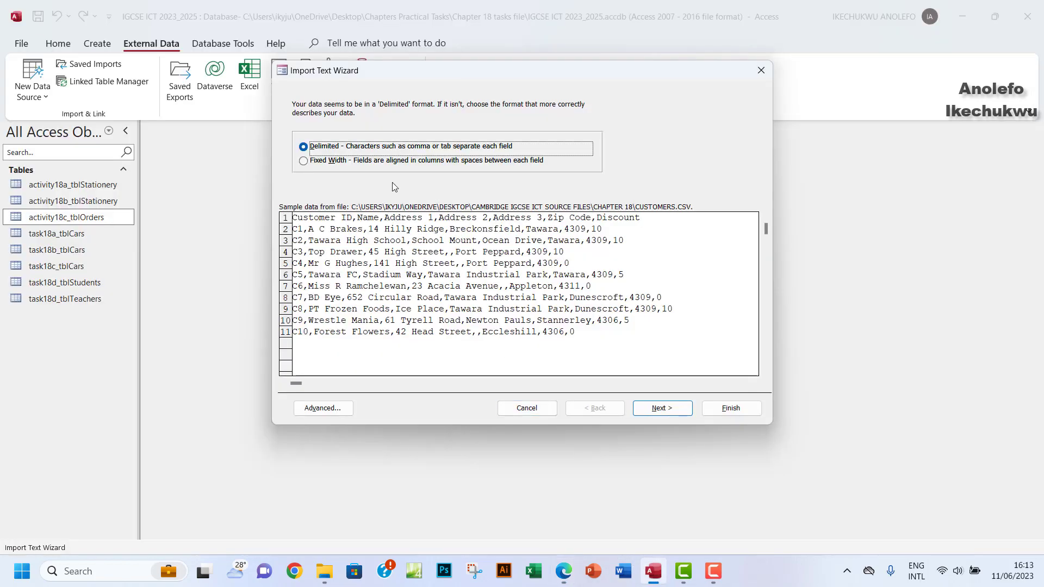
left_click(648, 409)
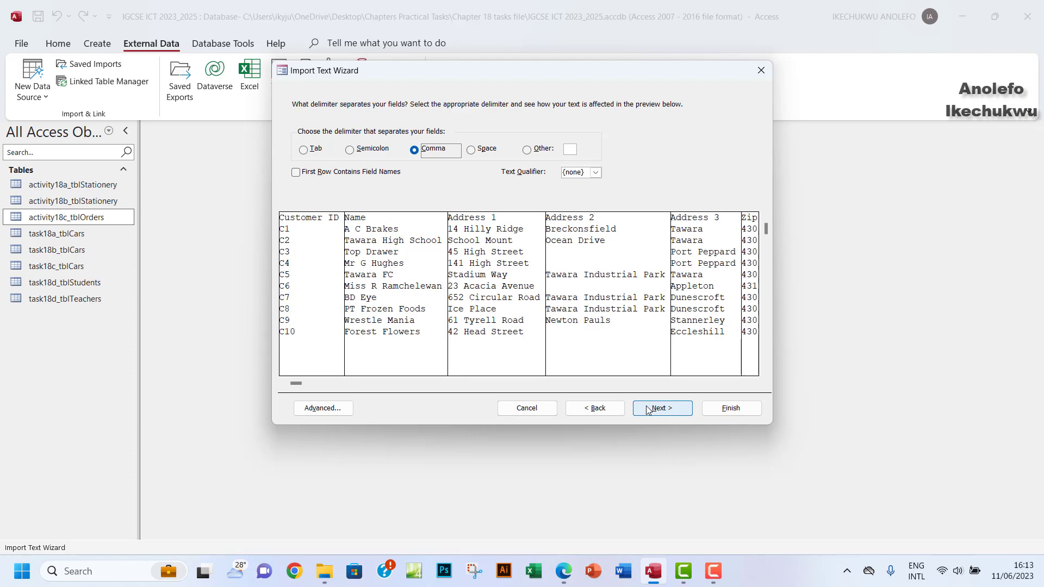
left_click(297, 173)
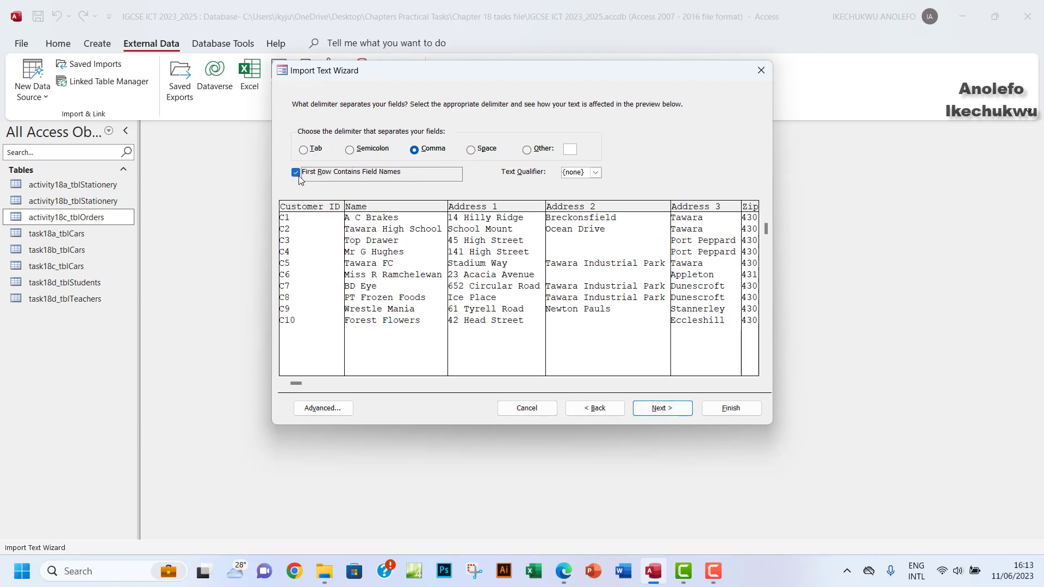
left_click(662, 408)
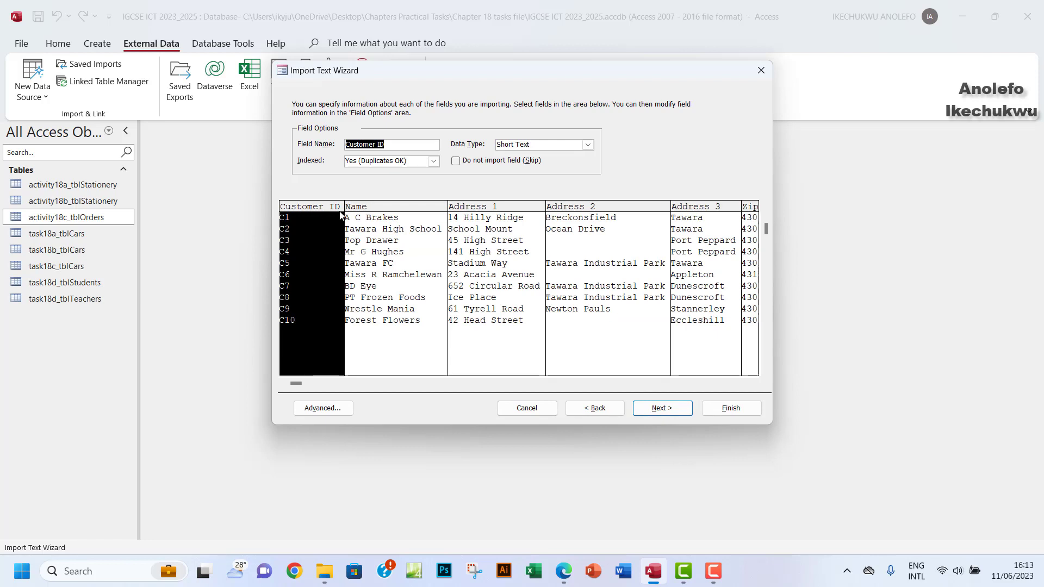
Choose Customer ID as the primary key and finish the import into a table named Customers without saving the import steps.
left_click(658, 407)
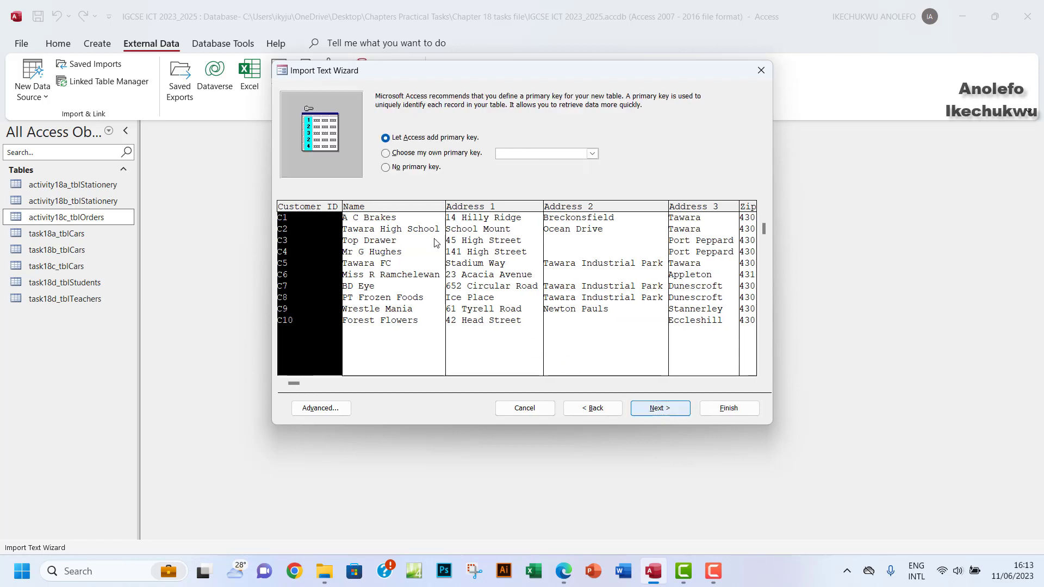
left_click(388, 154)
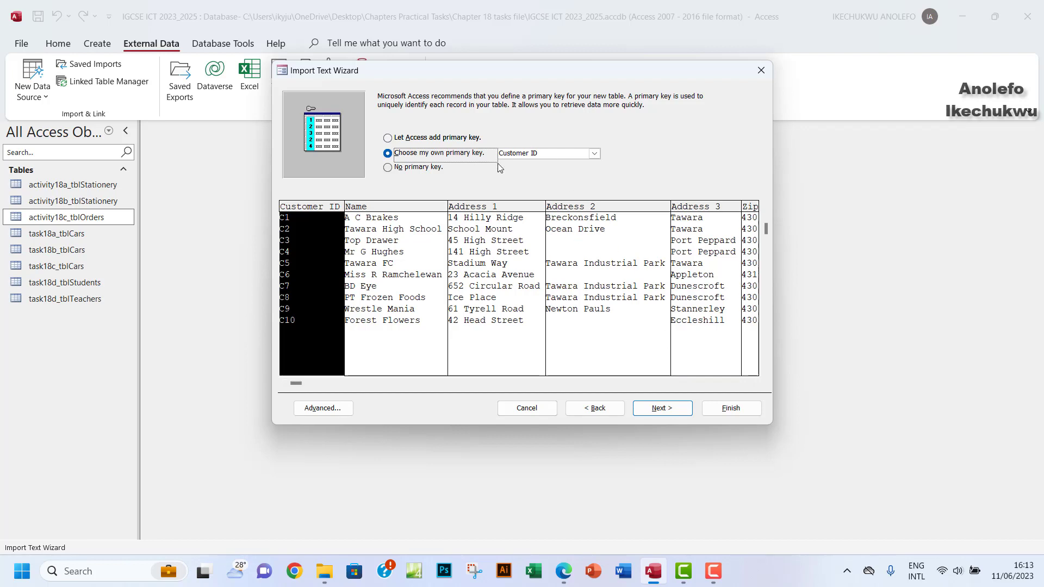
left_click(661, 408)
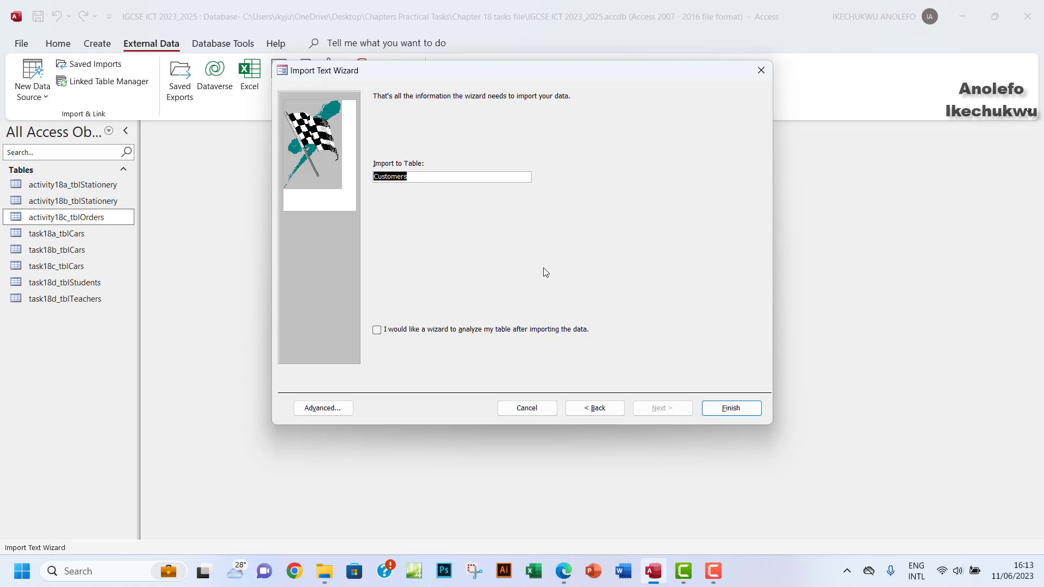
left_click(722, 409)
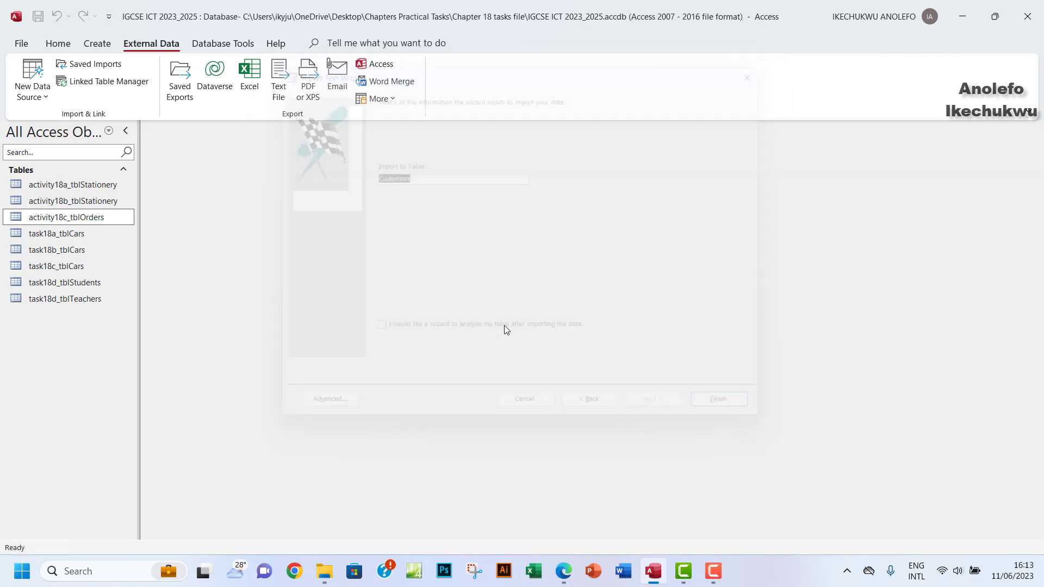
left_click(736, 446)
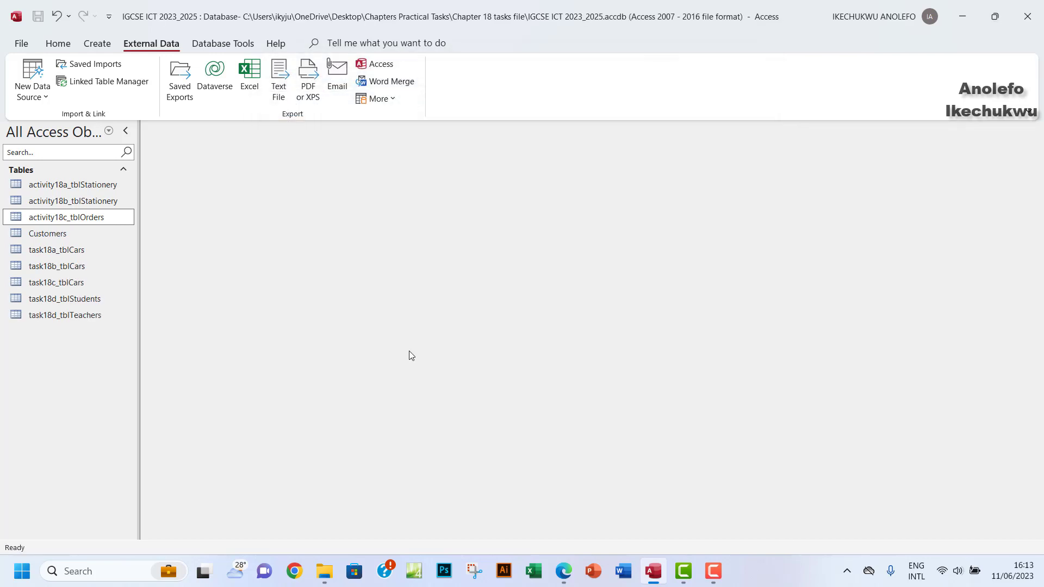
Rename the imported Customers table as activity18c_tblCustomers.
left_click(563, 571)
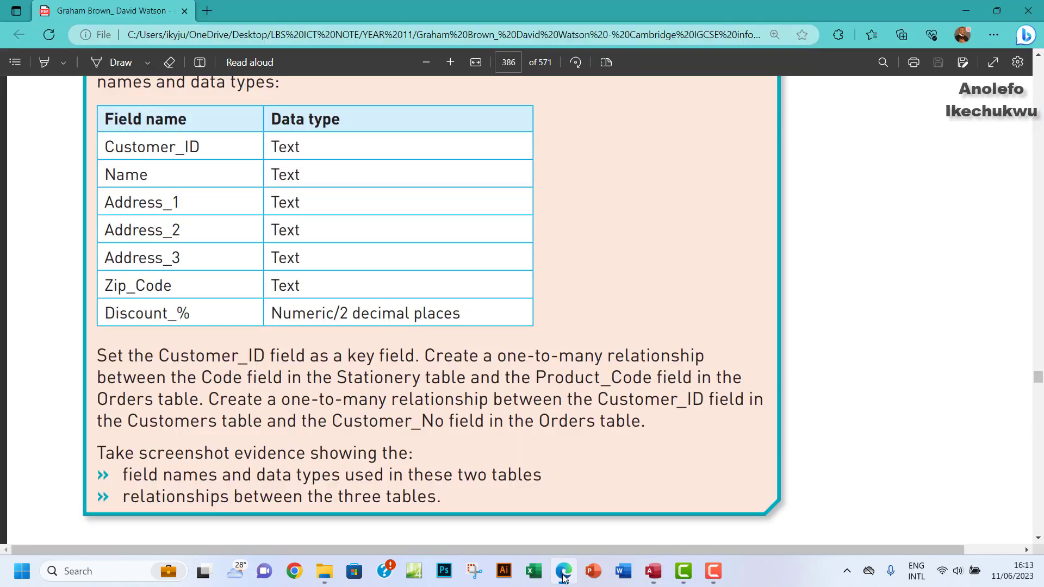
scroll(535, 443, "up", 3)
scroll(535, 443, "down", 1)
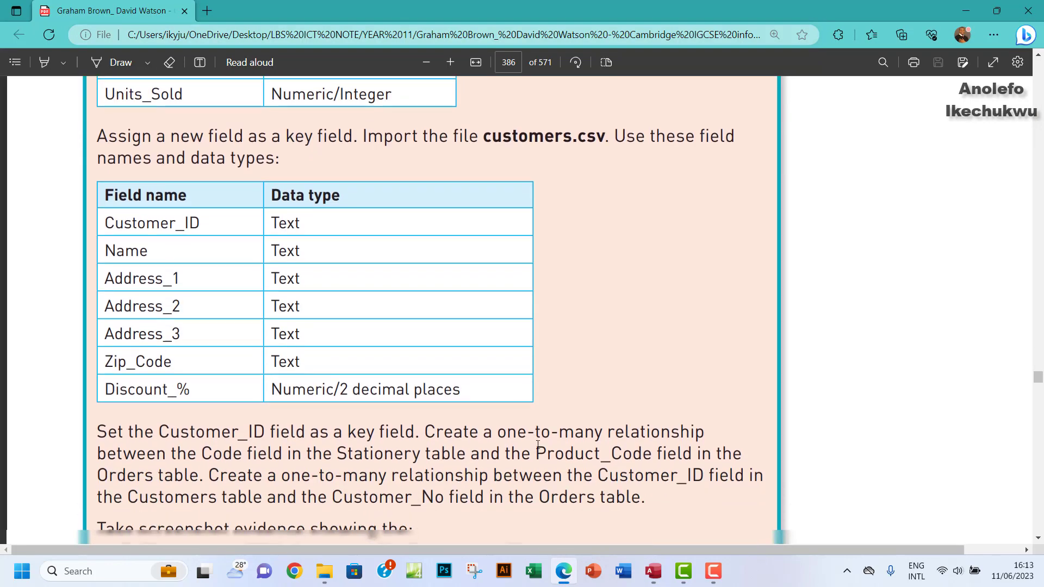
left_click(652, 570)
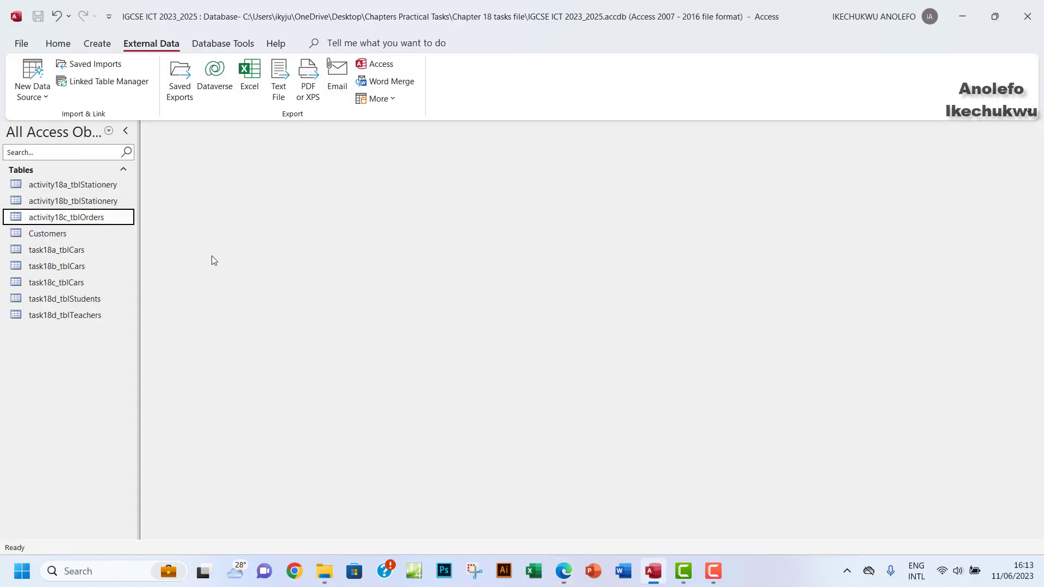
left_click(60, 235)
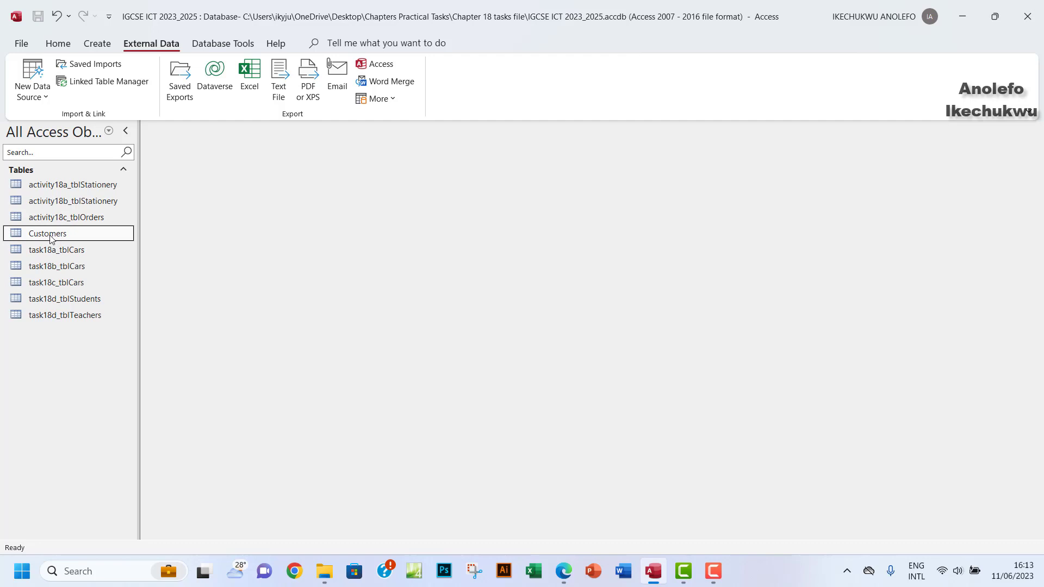
right_click(51, 236)
left_click(82, 328)
left_click(34, 237)
right_click(35, 235)
left_click(87, 326)
left_click(131, 233)
type("activity")
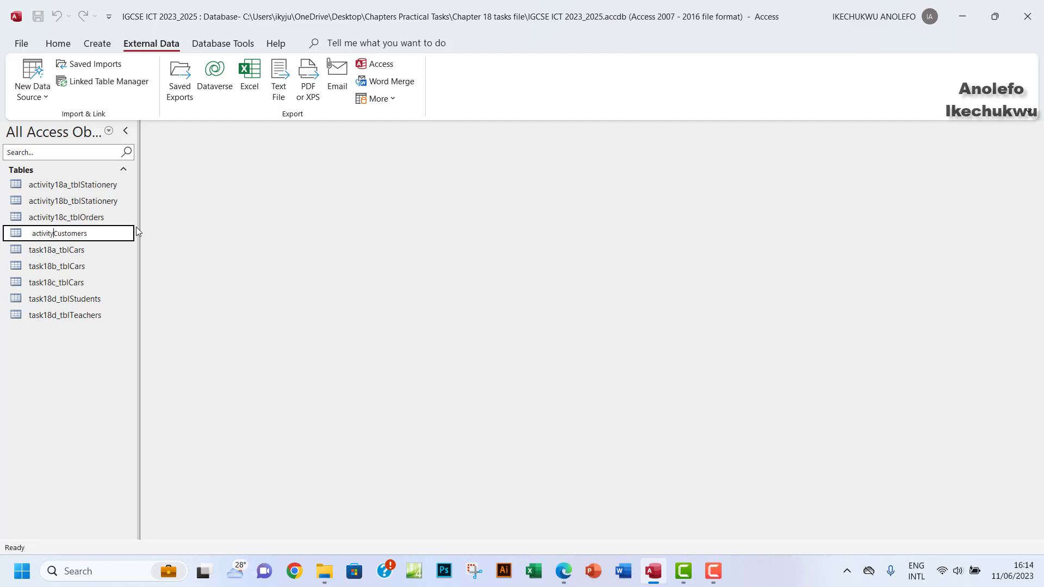
type("18c_tbl")
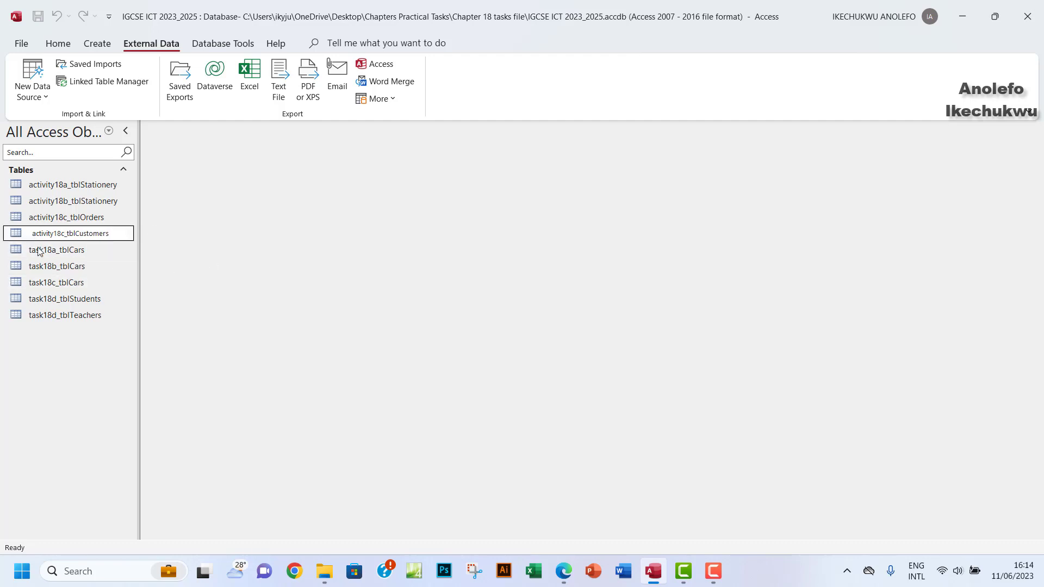
left_click(76, 255)
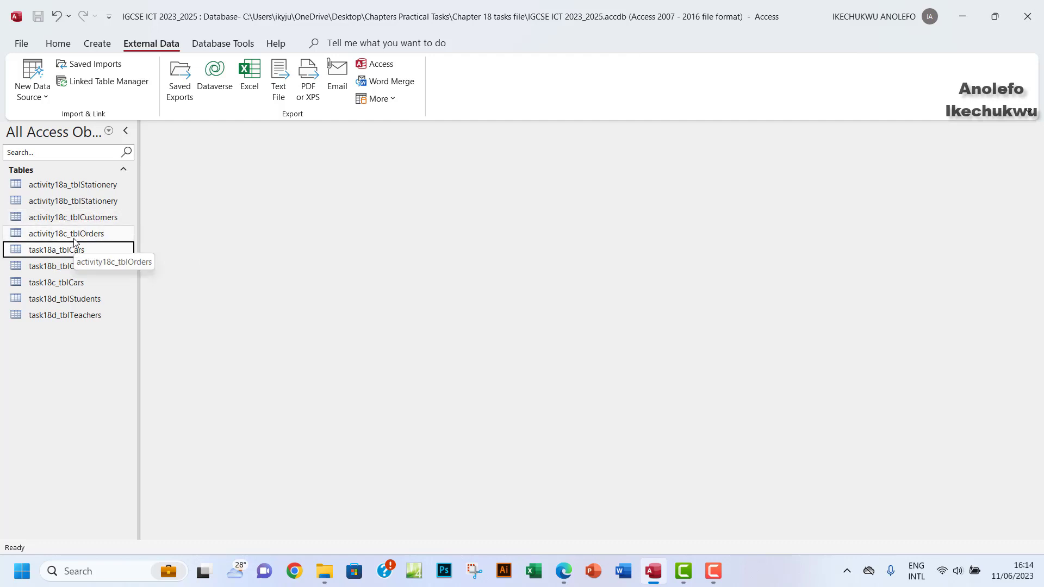
Duplicate the activity18b_tblStationery table with structure and data as activity18c_tblStationery.
right_click(92, 202)
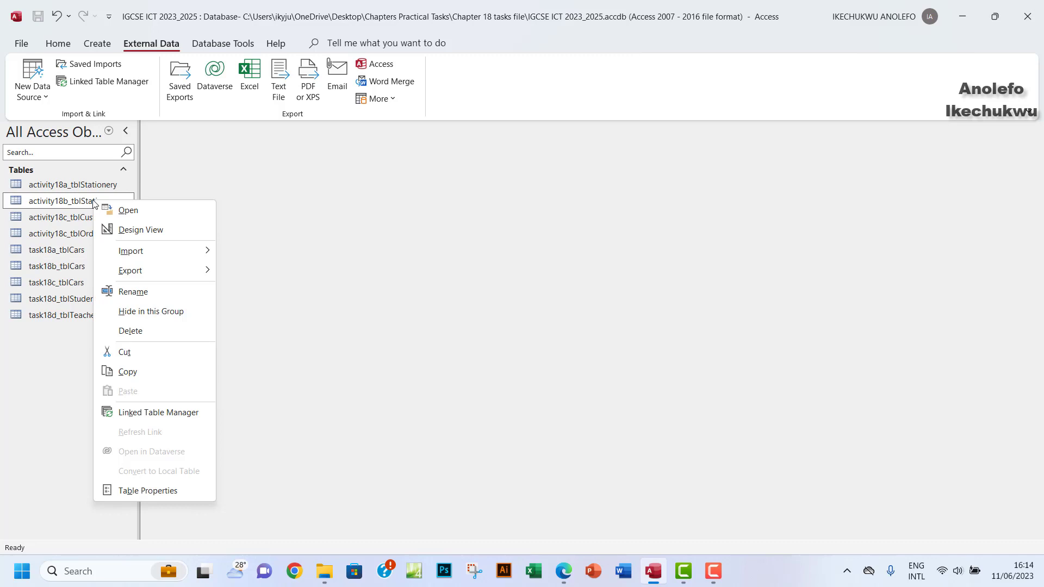
left_click(127, 372)
right_click(67, 374)
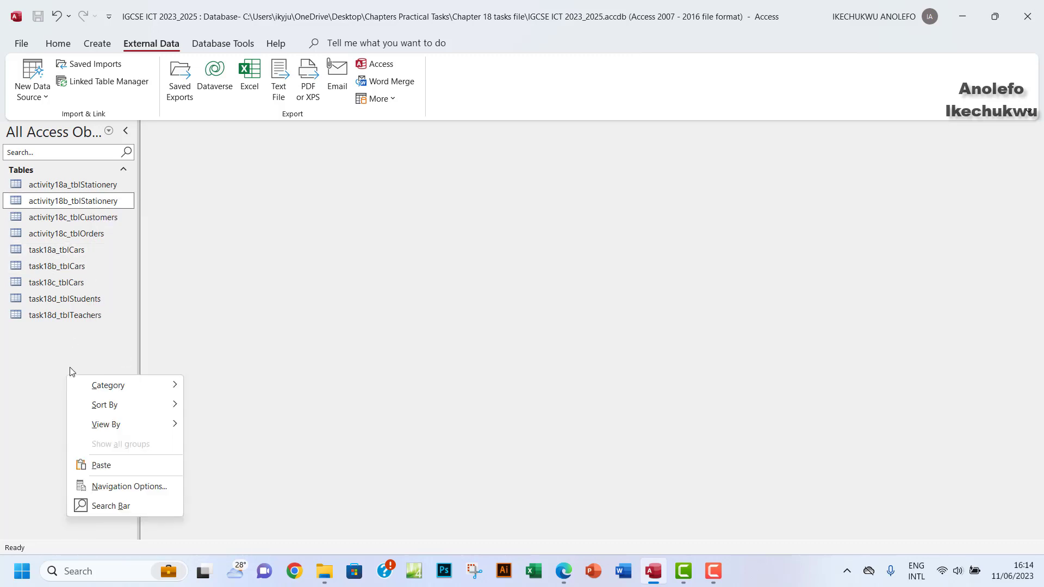
left_click(103, 469)
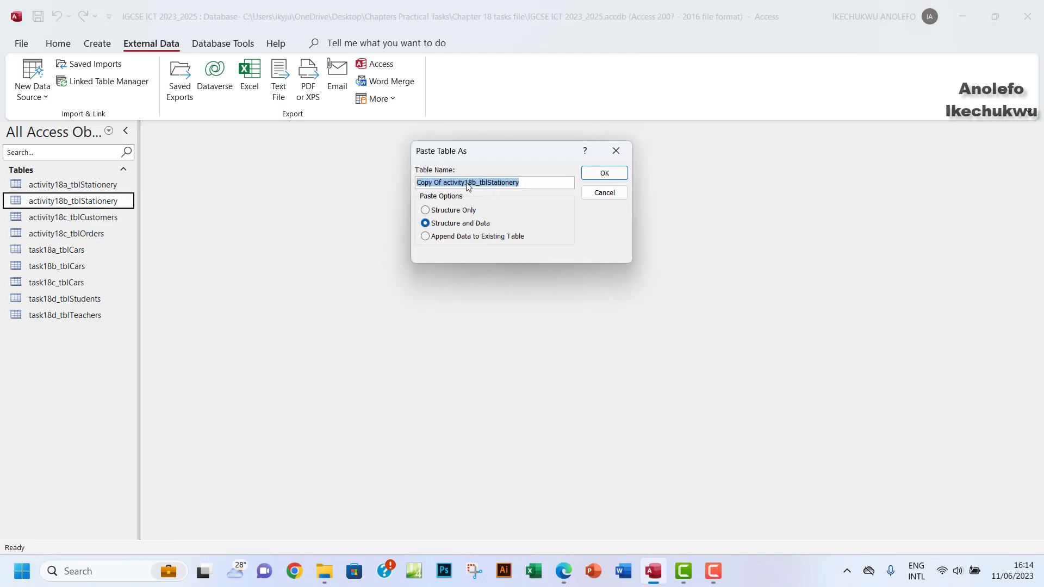
left_click_drag(441, 184, 414, 187)
key("Delete")
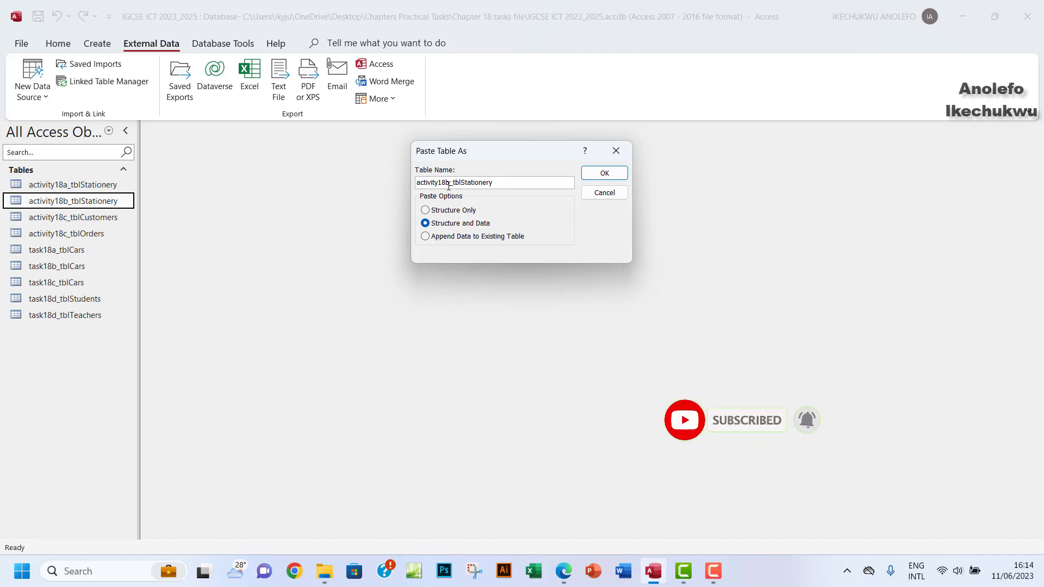
key("BackSpace")
type("c")
left_click(603, 174)
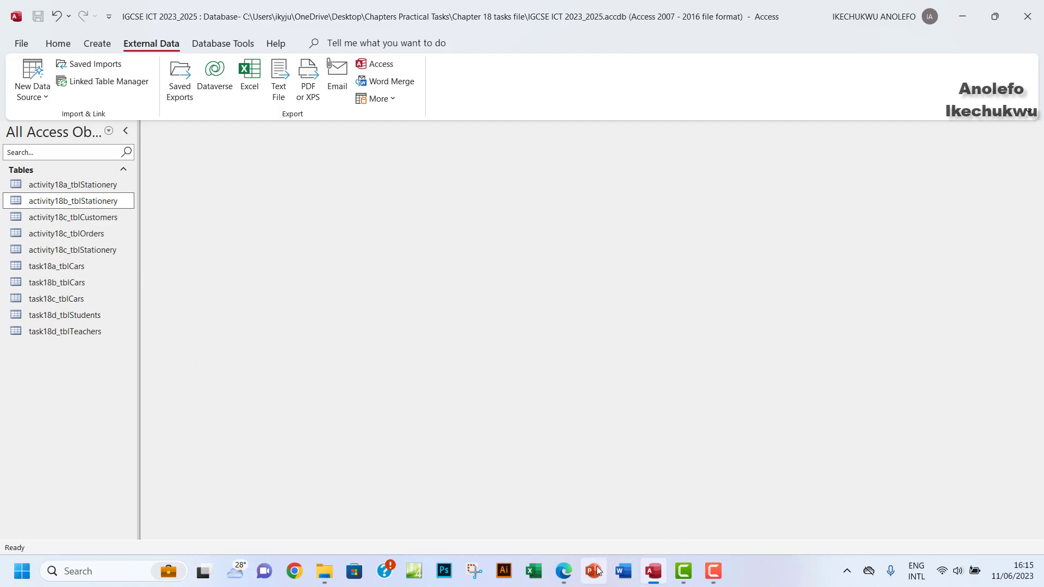
Check the Customers field names in the activity PDF and rename the second and third address fields of activity18c_tblCustomers as Address_2 and Address_3.
left_click(564, 580)
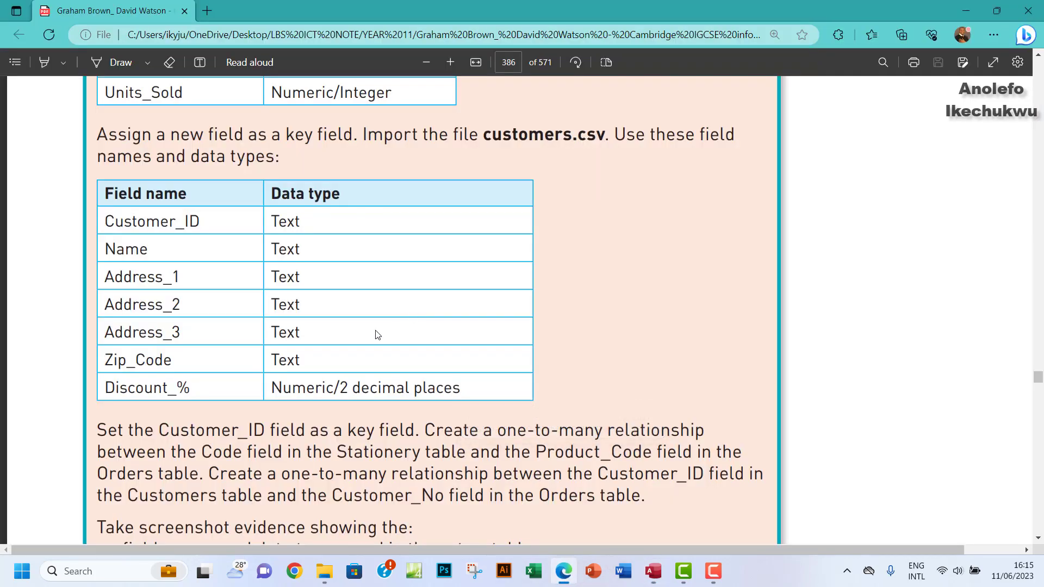
scroll(354, 334, "up", 2)
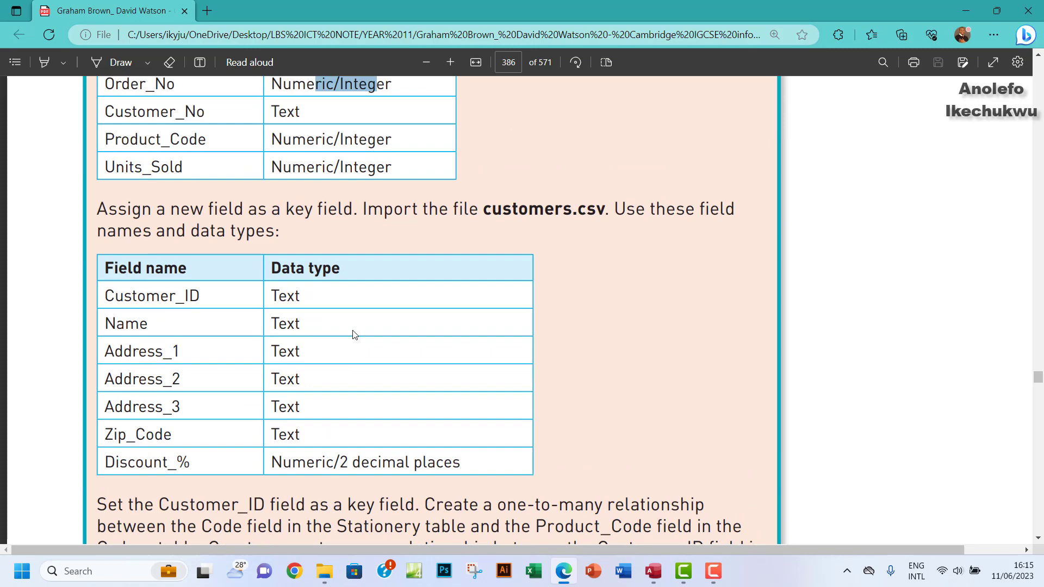
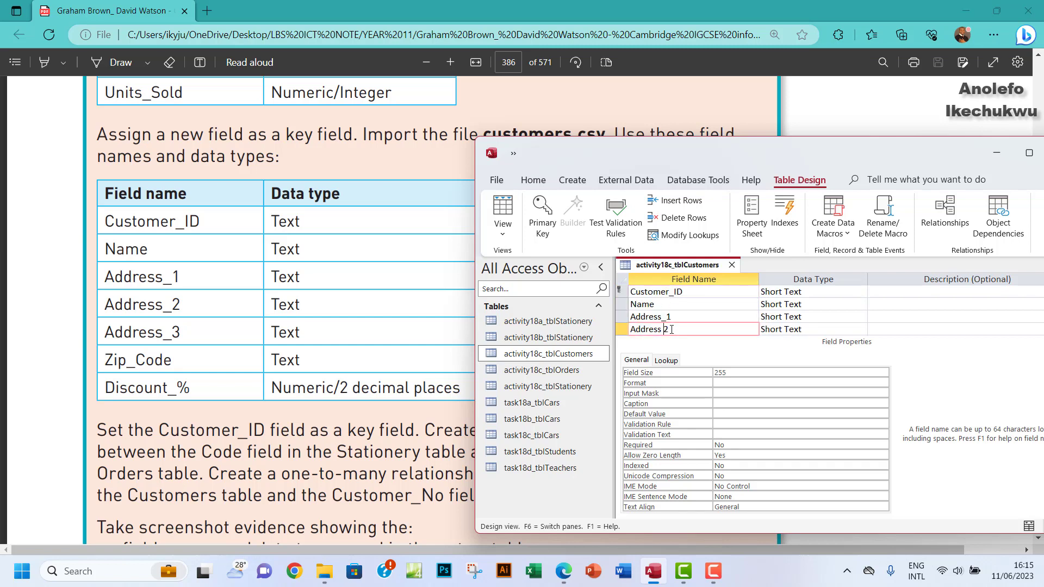
key("BackSpace")
type("_")
scroll(671, 328, "down", 3)
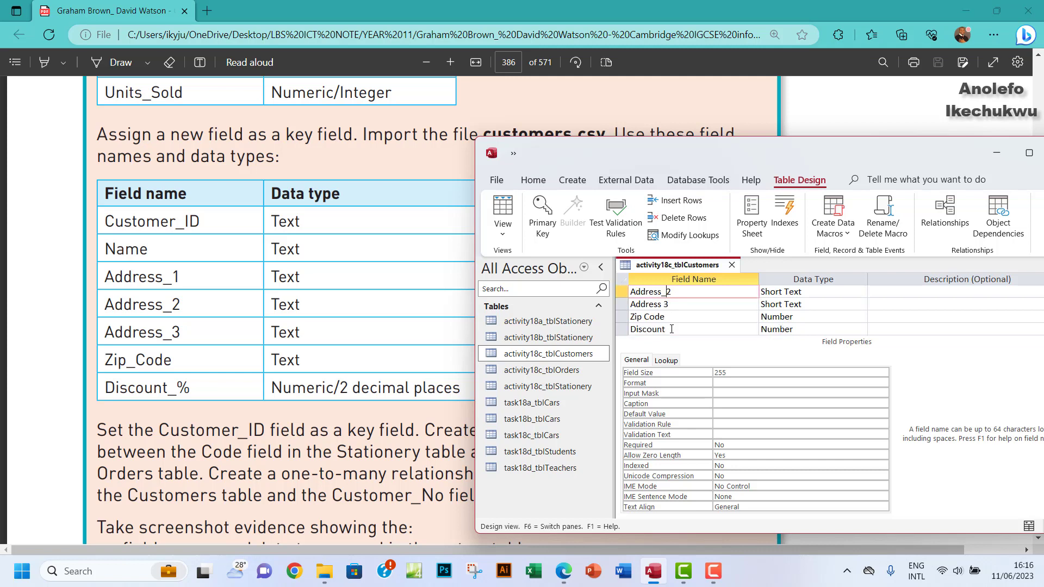
left_click(664, 304)
key("BackSpace")
type("_")
Rename the zip code field as Zip_Code and the discount field as Discount_% in activity18c_tblCustomers.
left_click(672, 317)
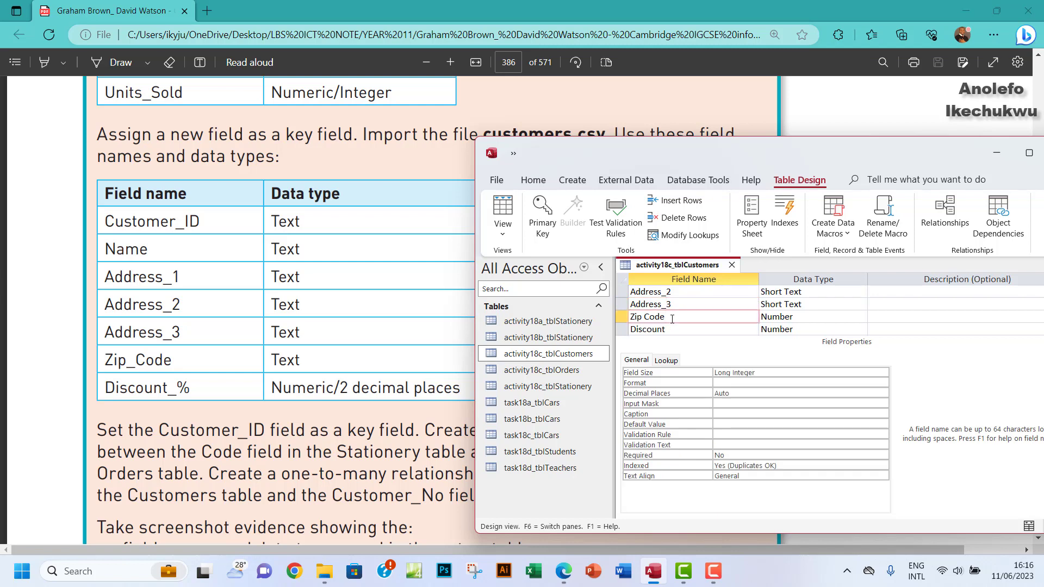
key("Left")
key("Left")
key("Left")
key("Left")
key("BackSpace")
type("_")
left_click(674, 330)
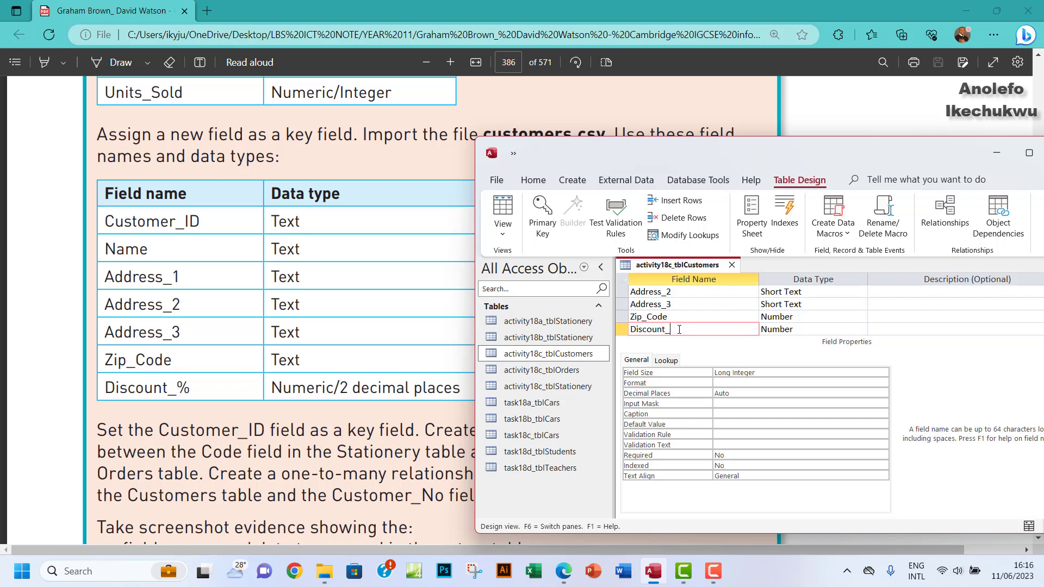
type("_%")
Set the Zip_Code data type to Short Text and the Discount_% field's decimal places to 2.
left_click(788, 319)
left_click(861, 316)
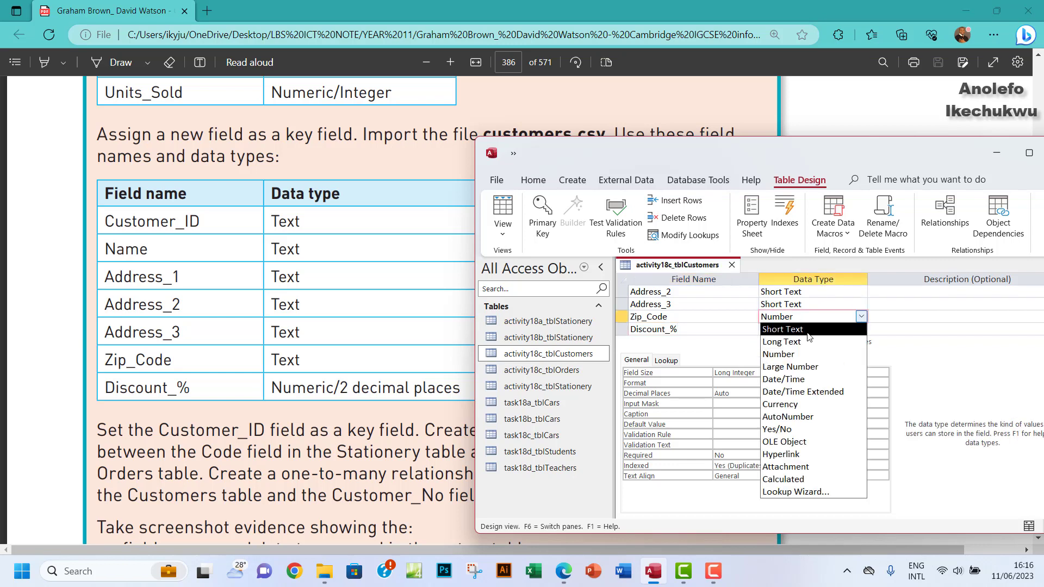
left_click(814, 330)
left_click(793, 330)
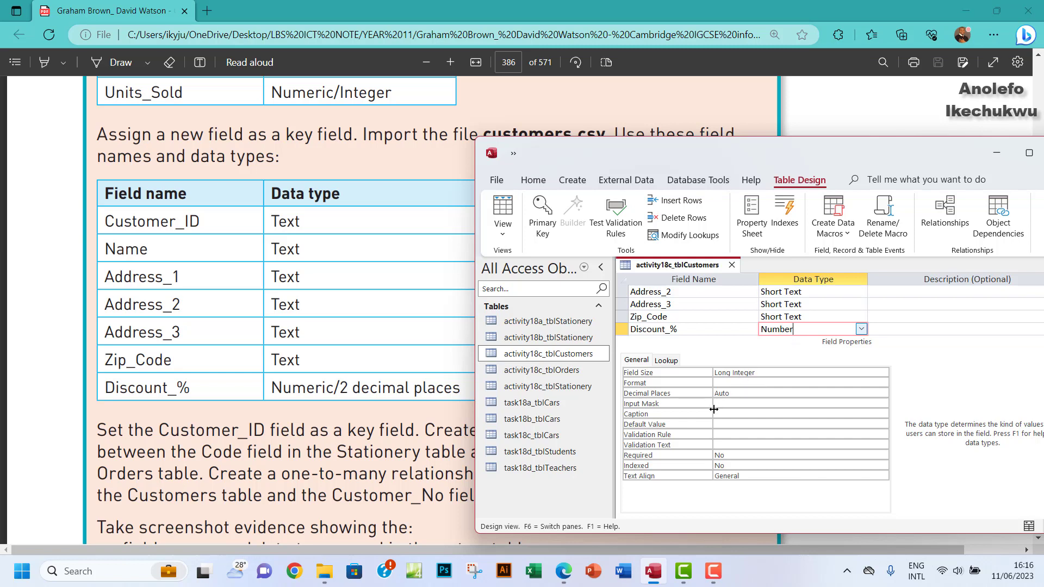
left_click(736, 393)
left_click(882, 393)
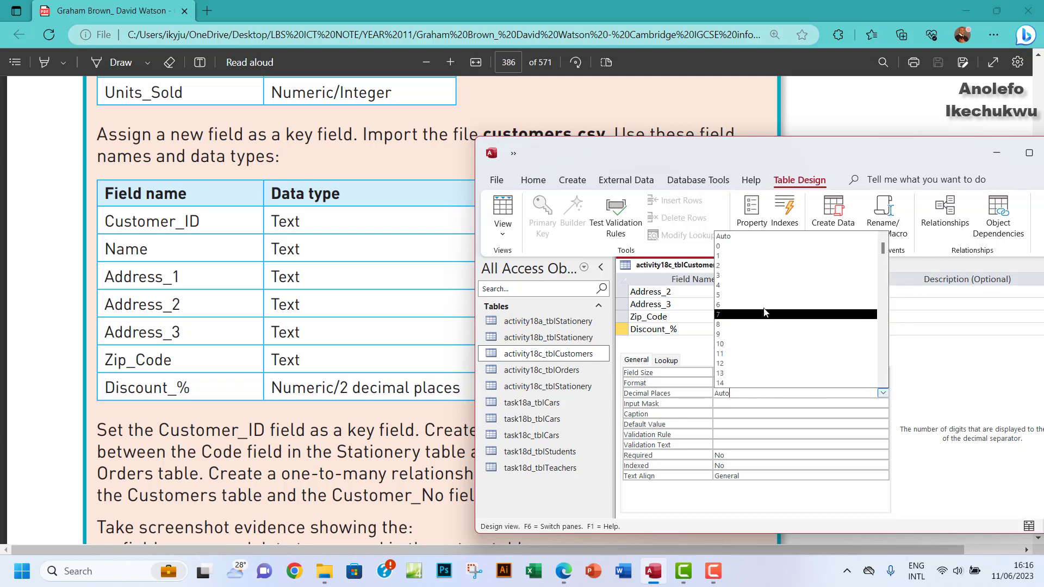
left_click(742, 264)
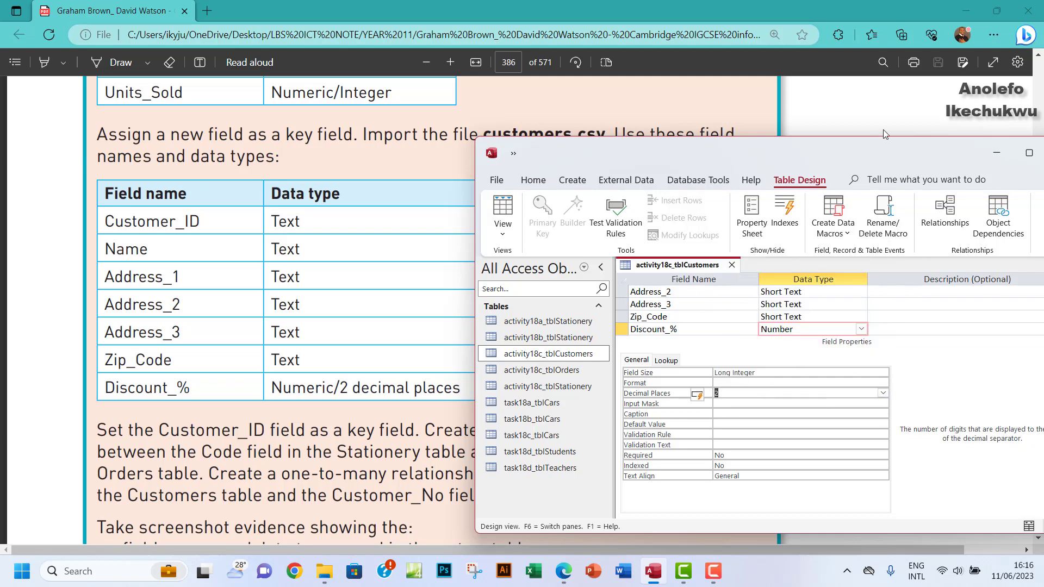
Save and close the activity18c_tblCustomers table design and maximize the Access window.
left_click_drag(916, 156, 869, 144)
right_click(650, 253)
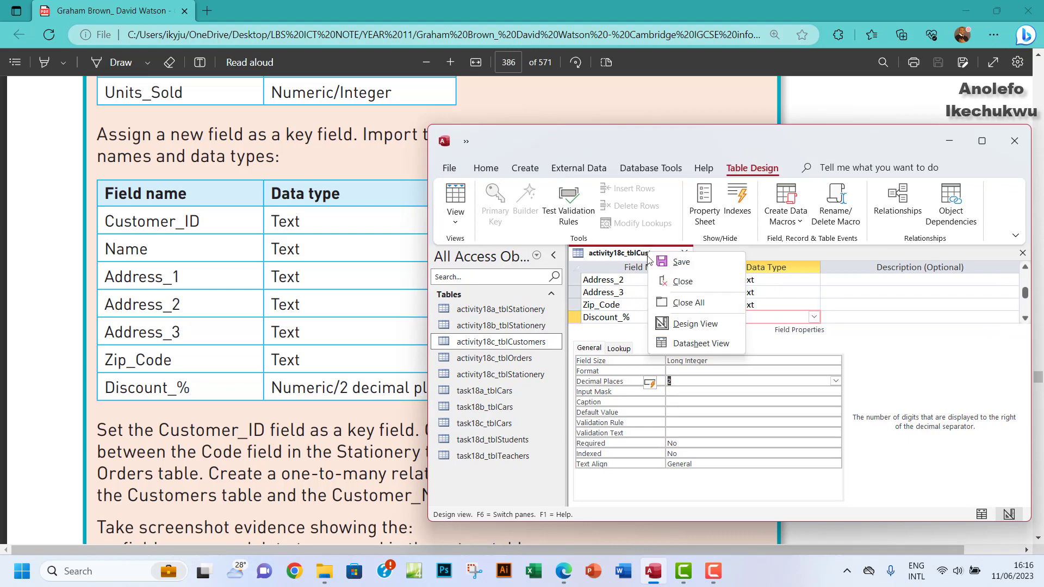
left_click(681, 262)
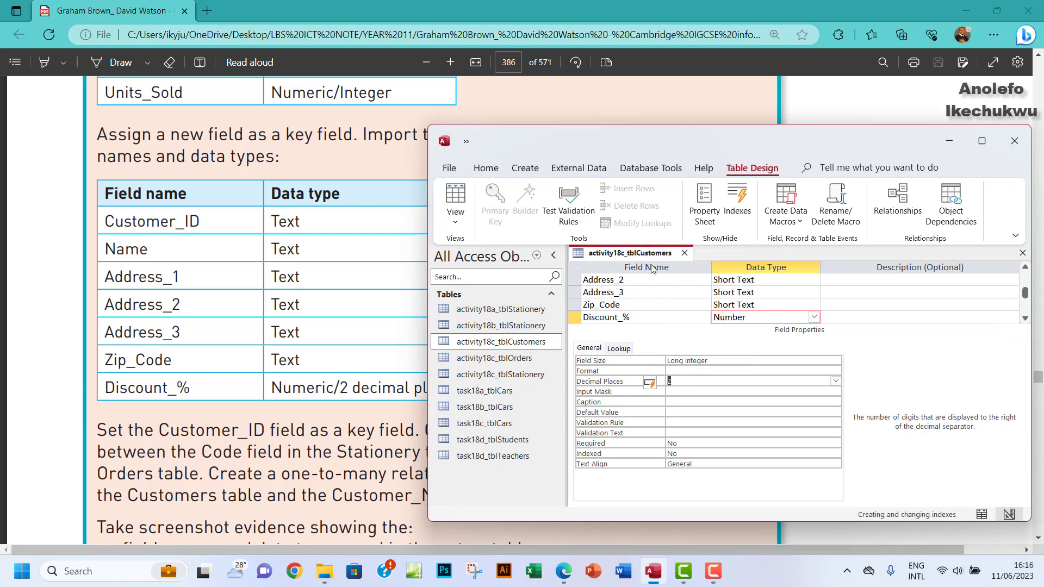
left_click(1022, 254)
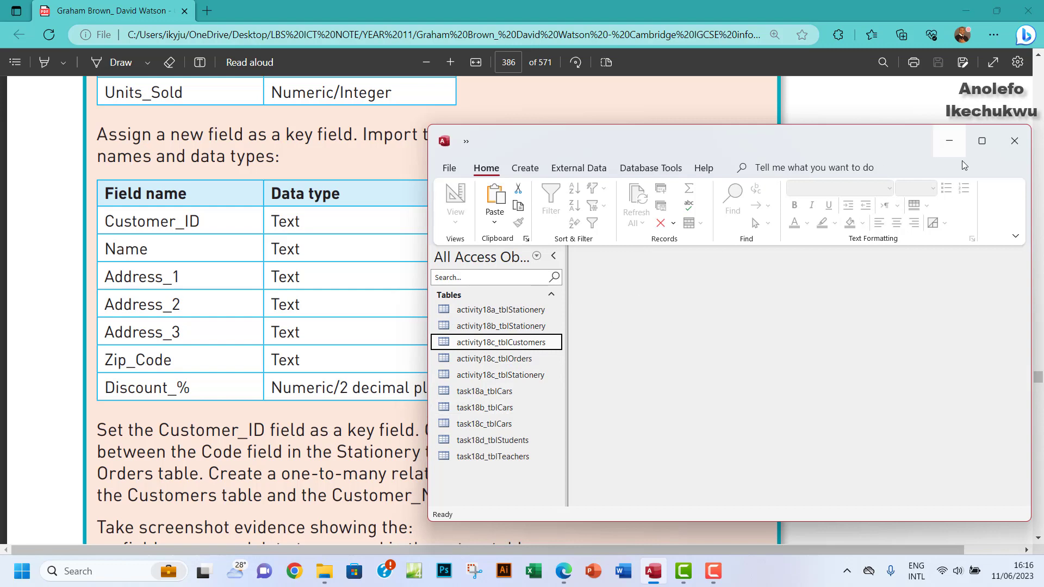
left_click(982, 141)
Read the activity PDF's instructions for the one-to-many relationship between the Stationery and Orders tables.
left_click(564, 571)
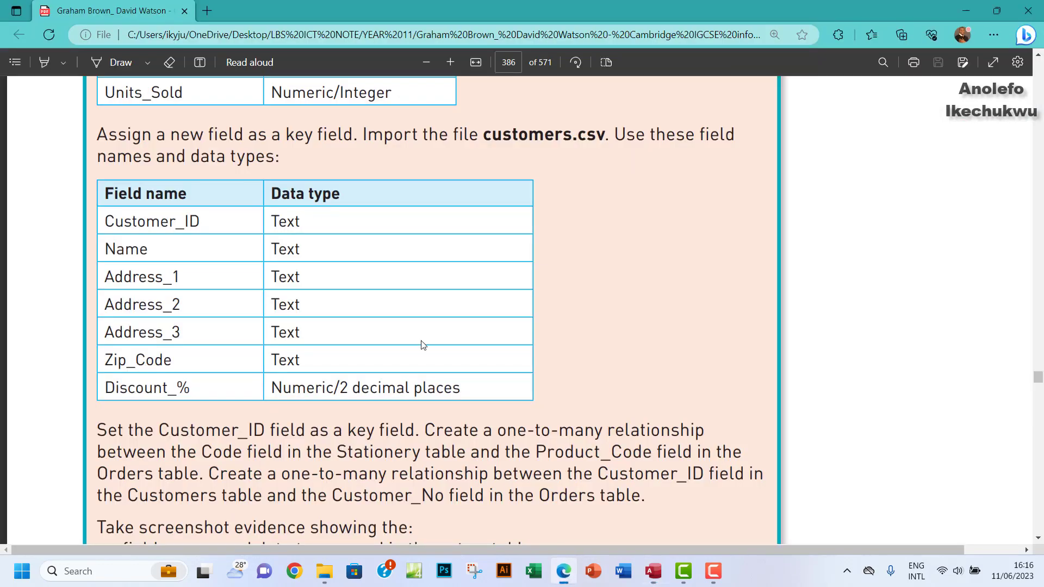
left_click_drag(424, 432, 646, 432)
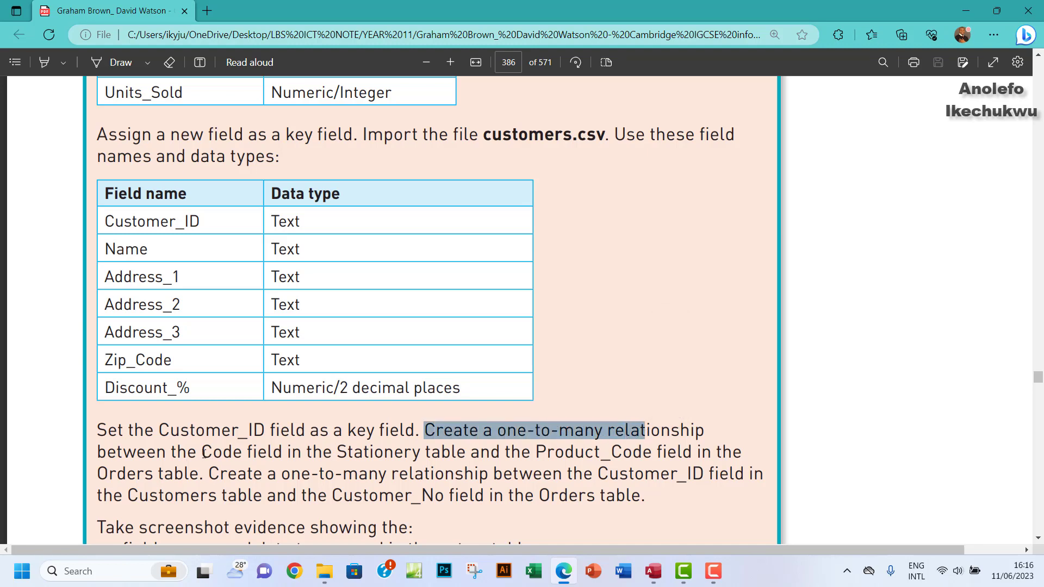
scroll(276, 387, "up", 3)
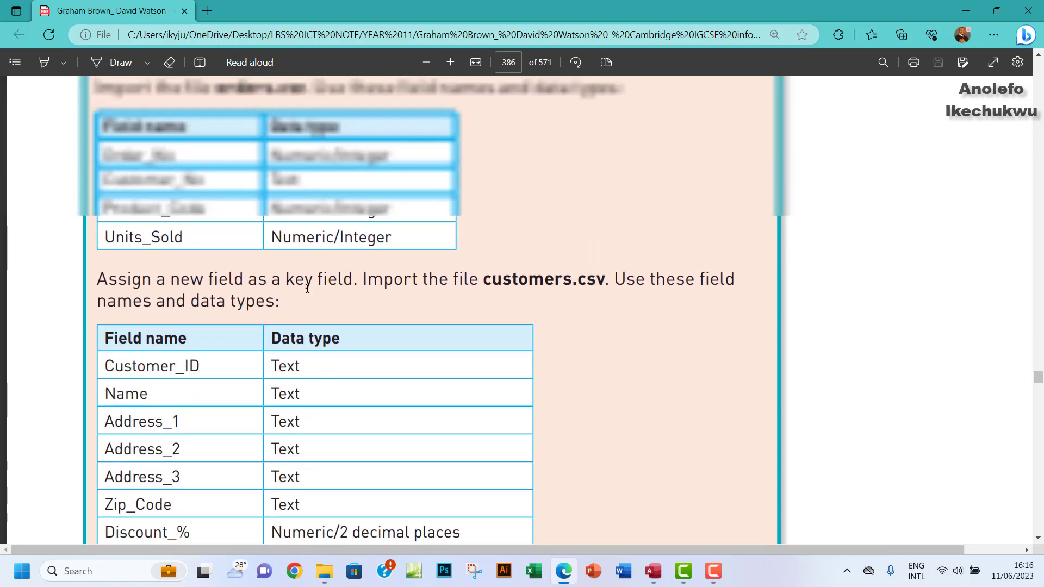
scroll(272, 288, "down", 4)
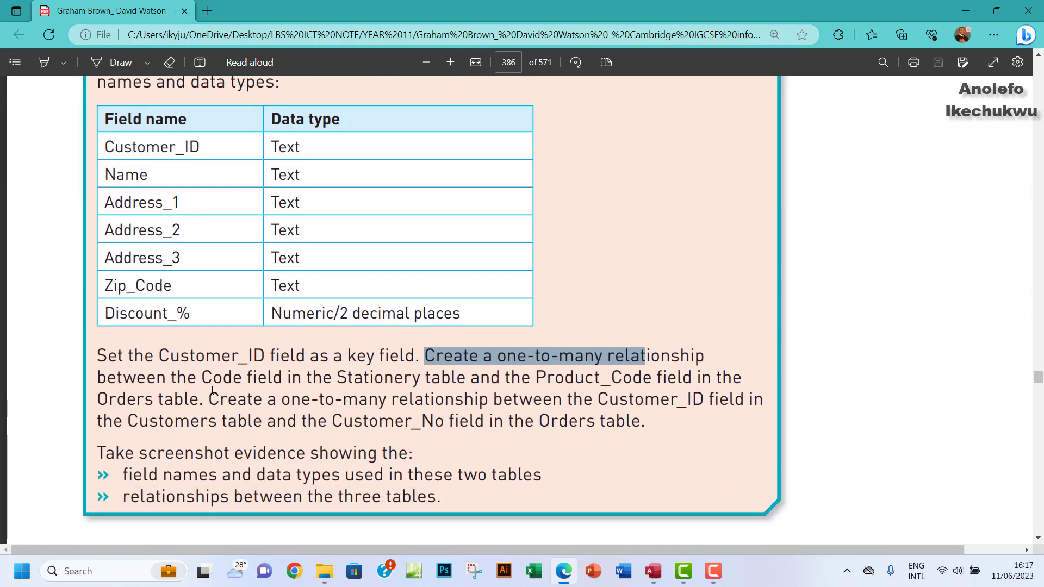
left_click_drag(204, 380, 245, 384)
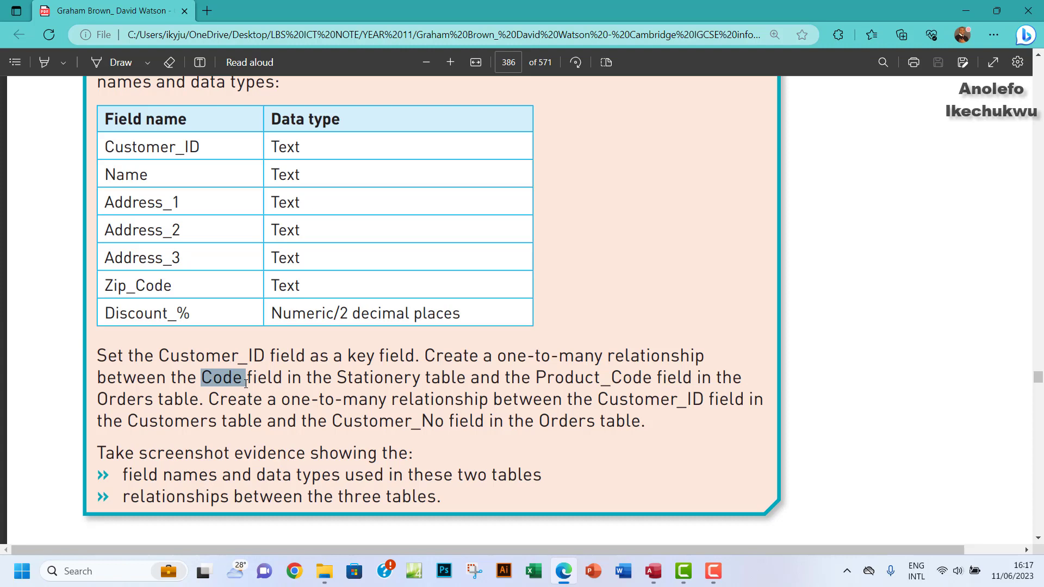
Switch to Access and add activity18c_tblCustomers, activity18c_tblOrders and activity18c_tblStationery to the relationships layout.
left_click(653, 571)
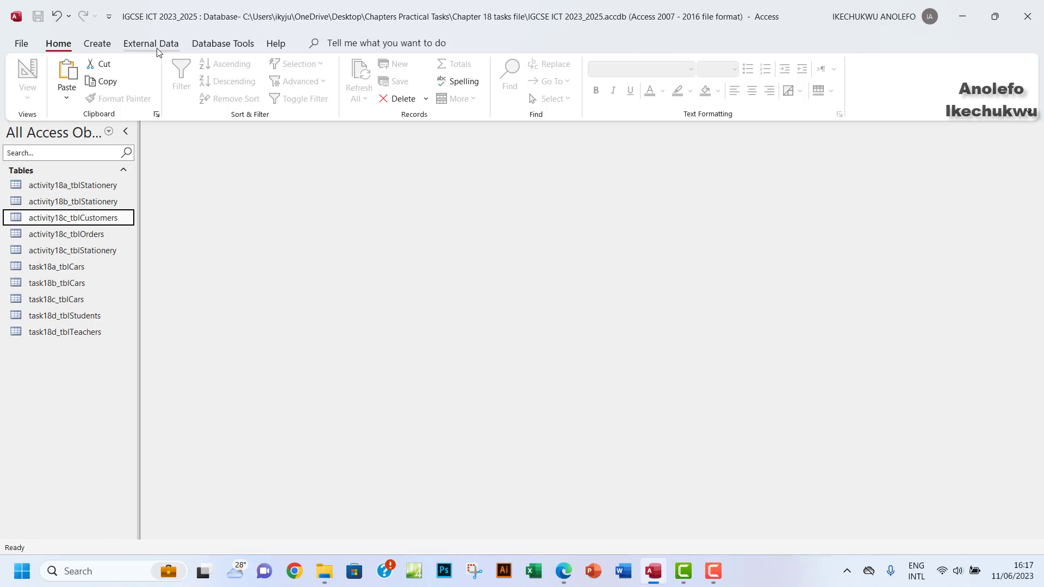
left_click(222, 43)
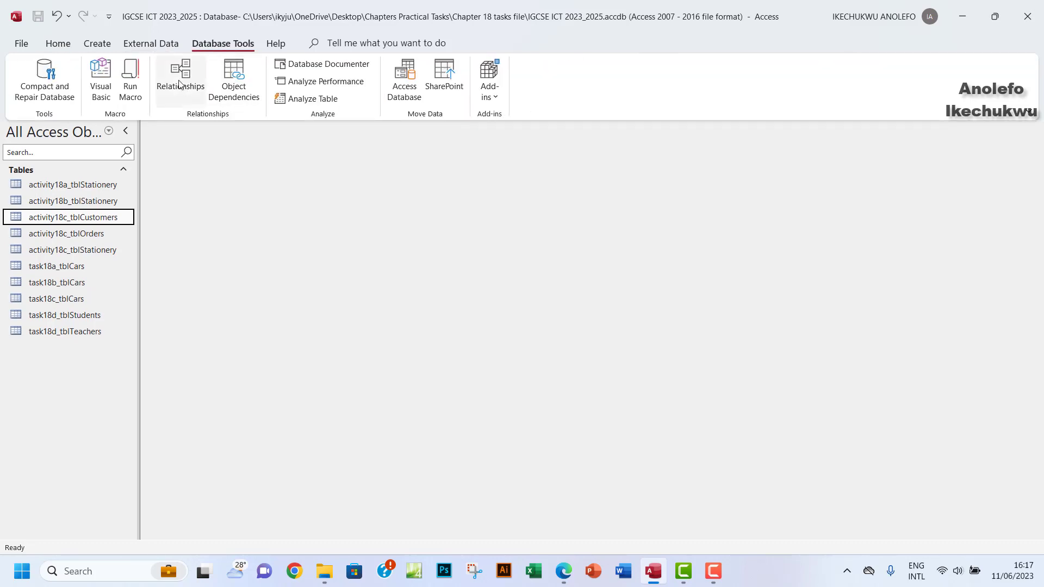
left_click(180, 76)
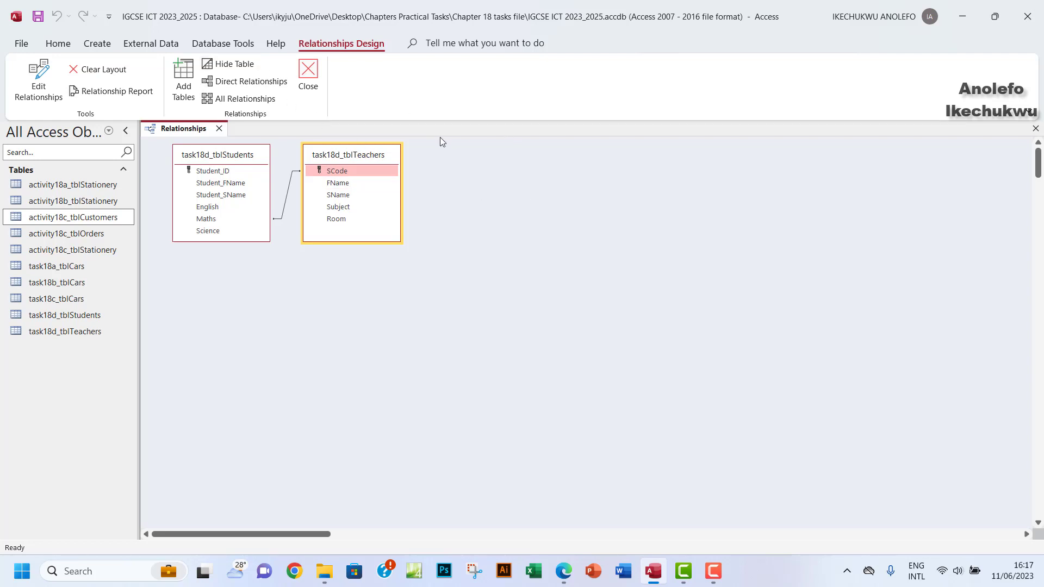
left_click(183, 87)
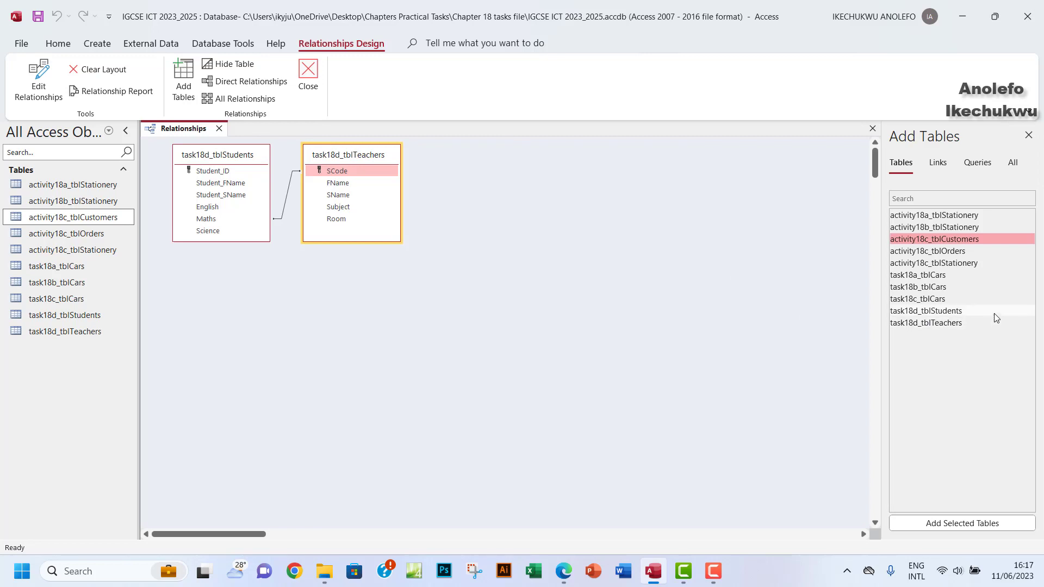
double_click(950, 240)
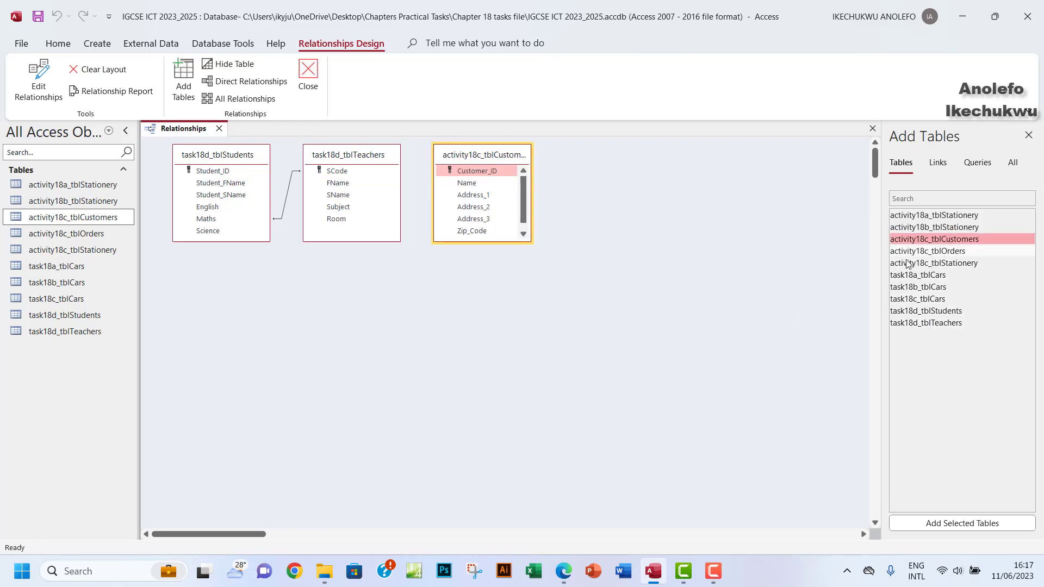
double_click(942, 253)
double_click(940, 264)
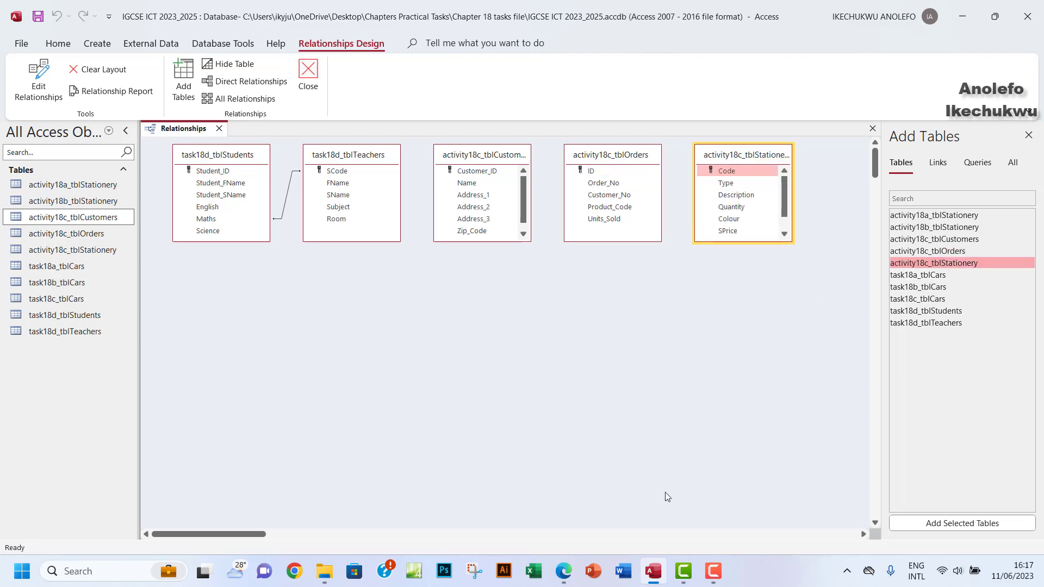
Recheck the required relationship fields in the activity PDF and enlarge the activity18c_tblStationery box to show all its fields.
left_click(564, 572)
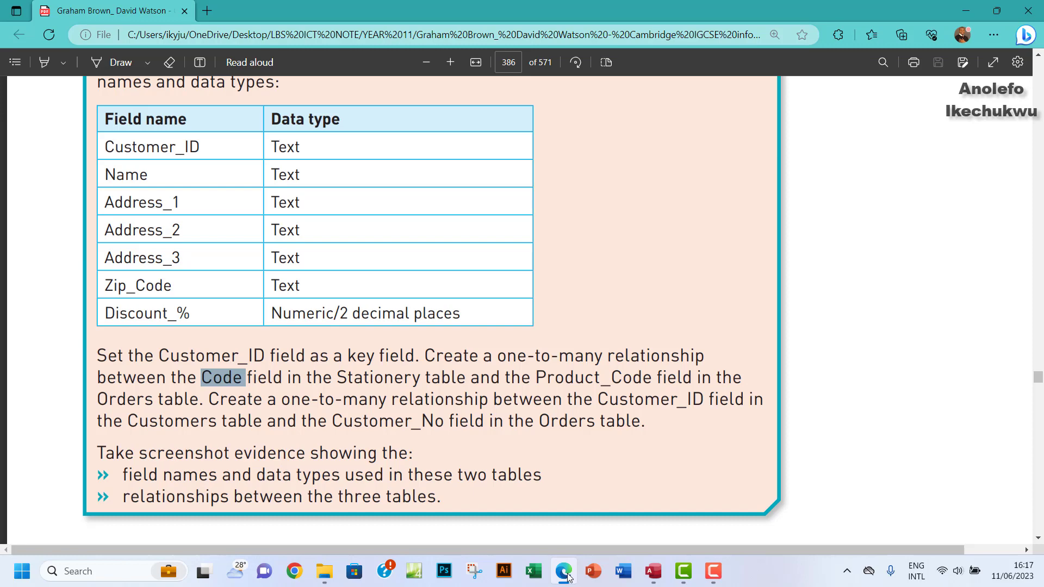
left_click(565, 574)
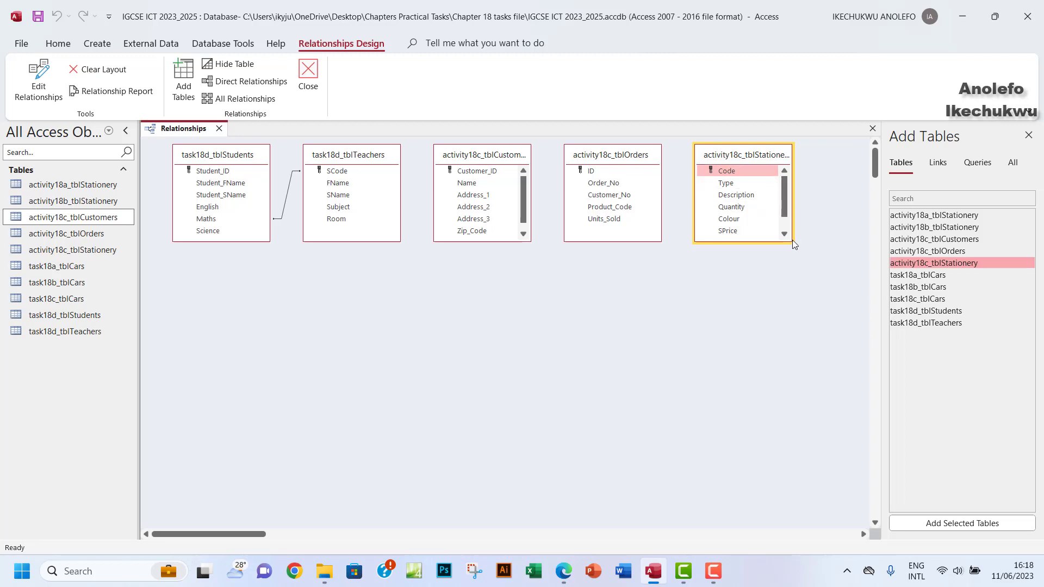
left_click_drag(787, 240, 824, 305)
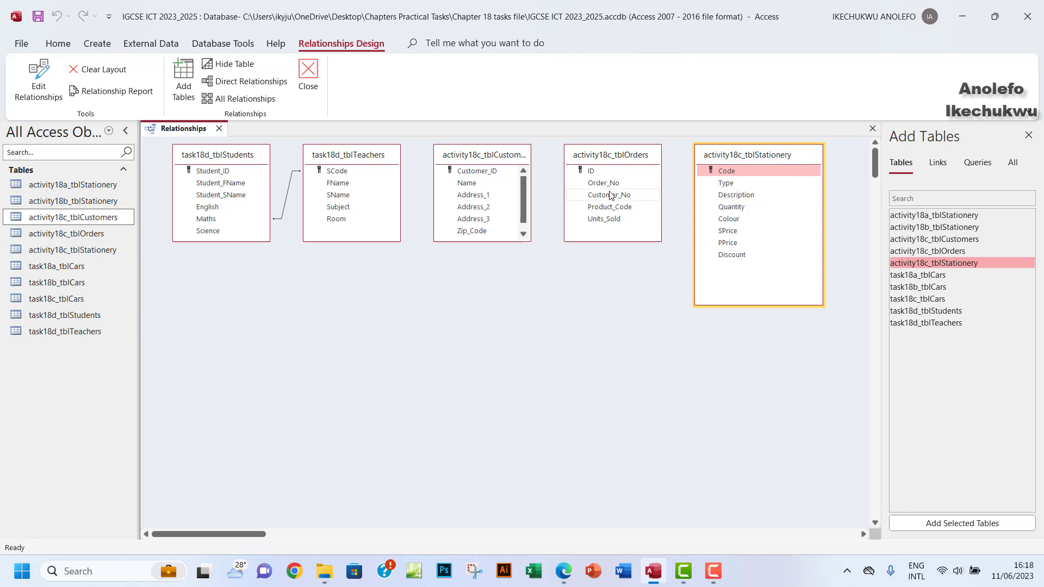
Create a one-to-many relationship from Code in activity18c_tblStationery to Product_Code in activity18c_tblOrders without enforcing referential integrity.
left_click_drag(726, 171, 626, 212)
left_click_drag(625, 207, 625, 207)
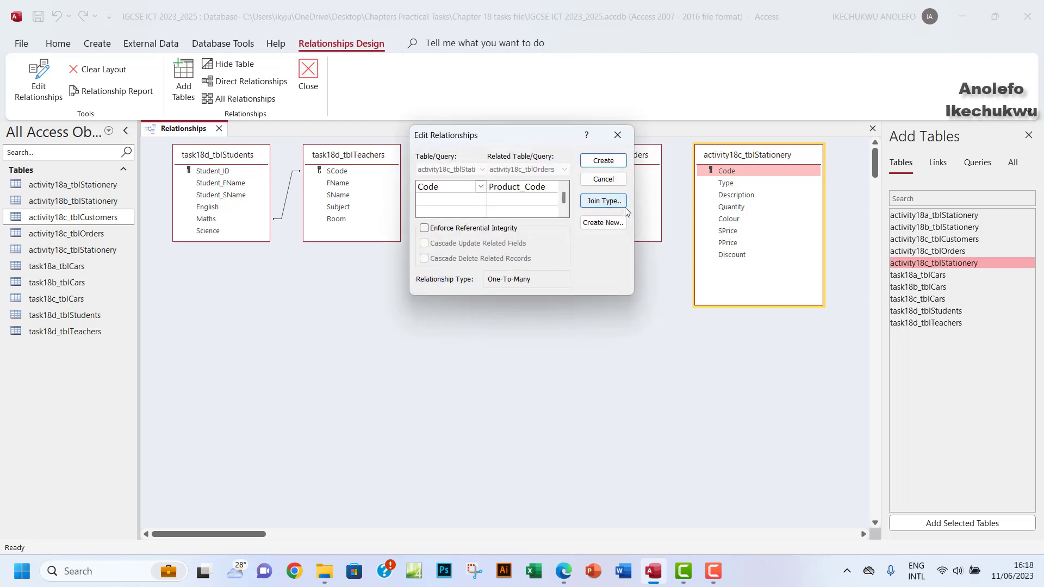
left_click_drag(554, 140, 567, 195)
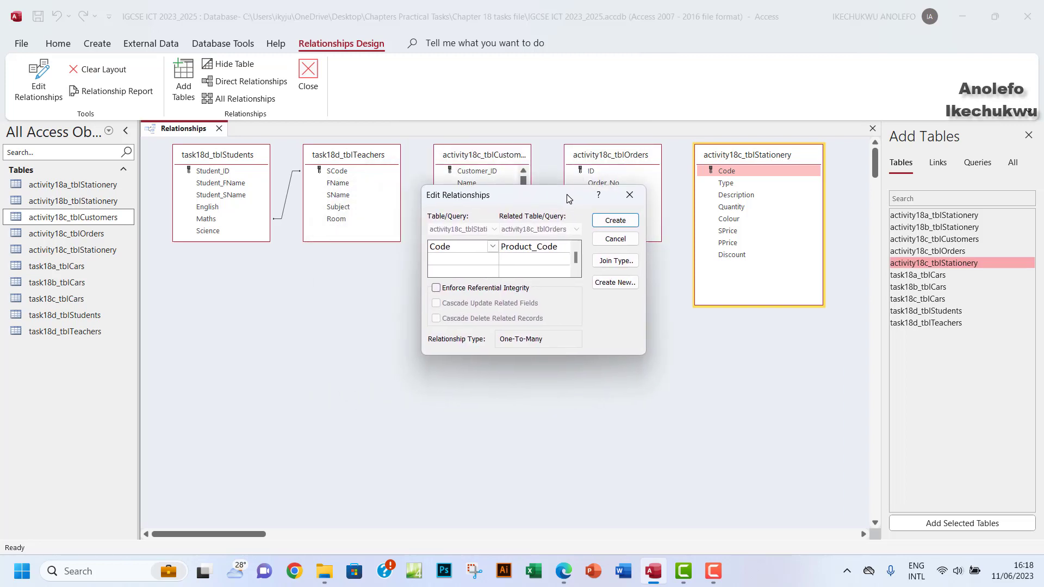
left_click(565, 573)
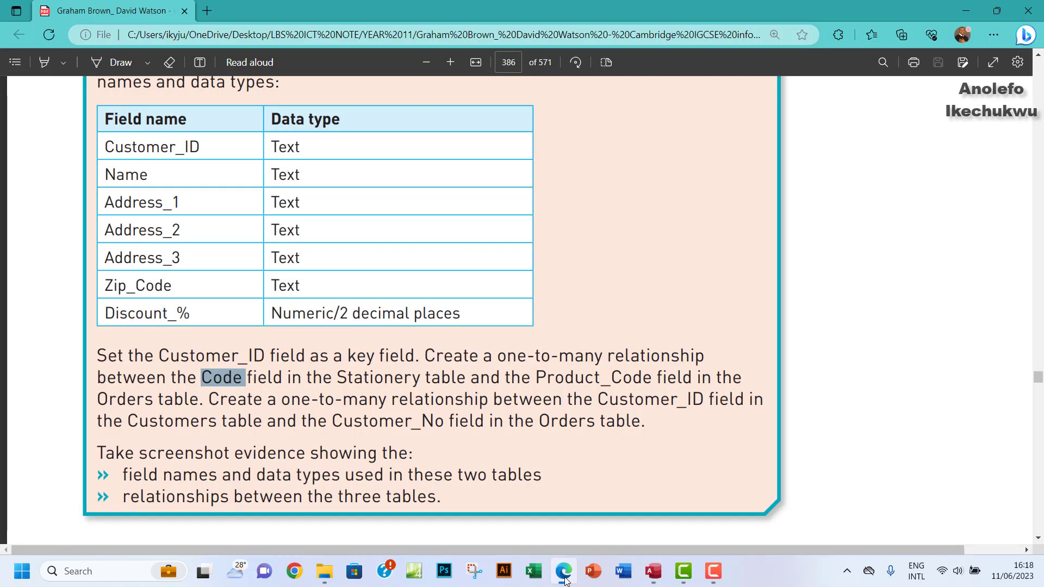
left_click(566, 579)
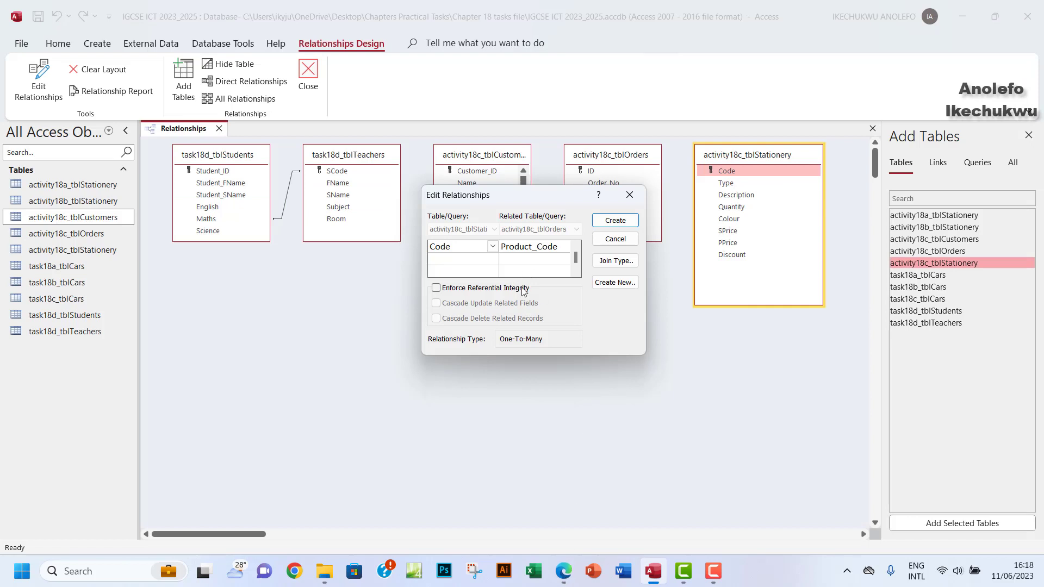
left_click(616, 222)
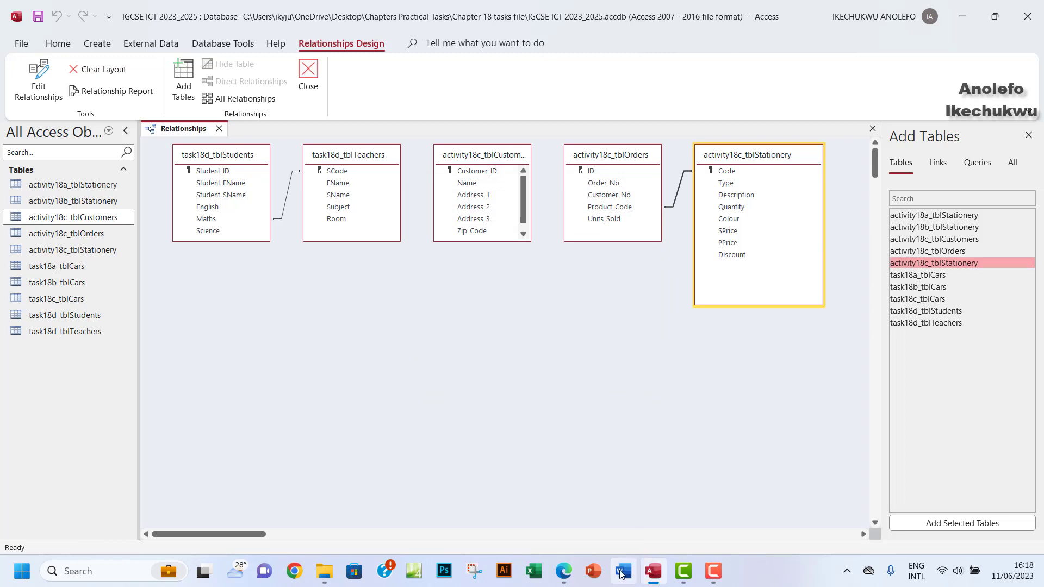
Read the activity PDF's instructions for the one-to-many relationship between the Customers and Orders tables, and return to Access.
left_click(564, 572)
left_click_drag(291, 377, 695, 377)
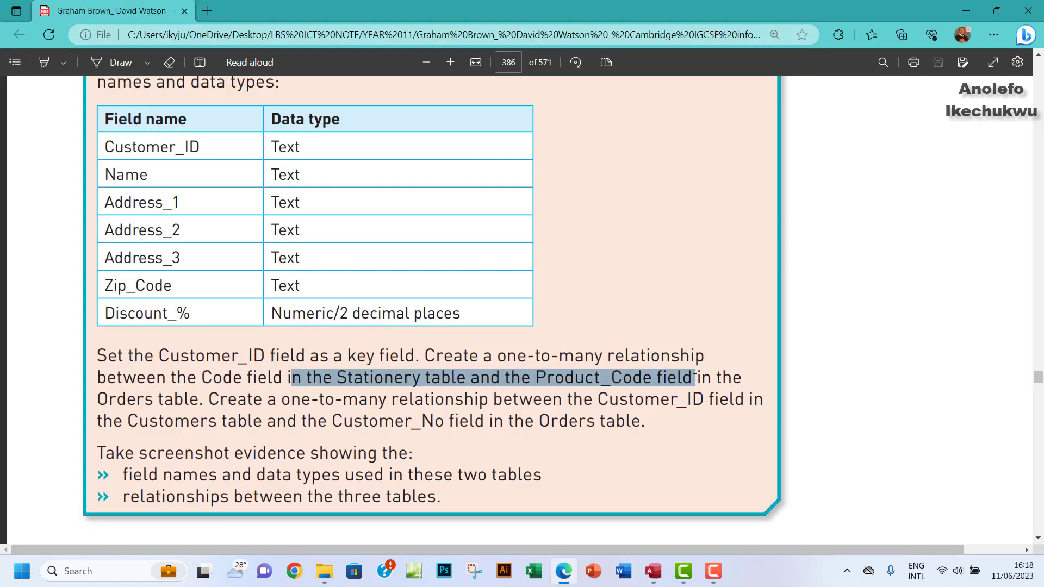
left_click(331, 400)
left_click_drag(209, 400, 703, 400)
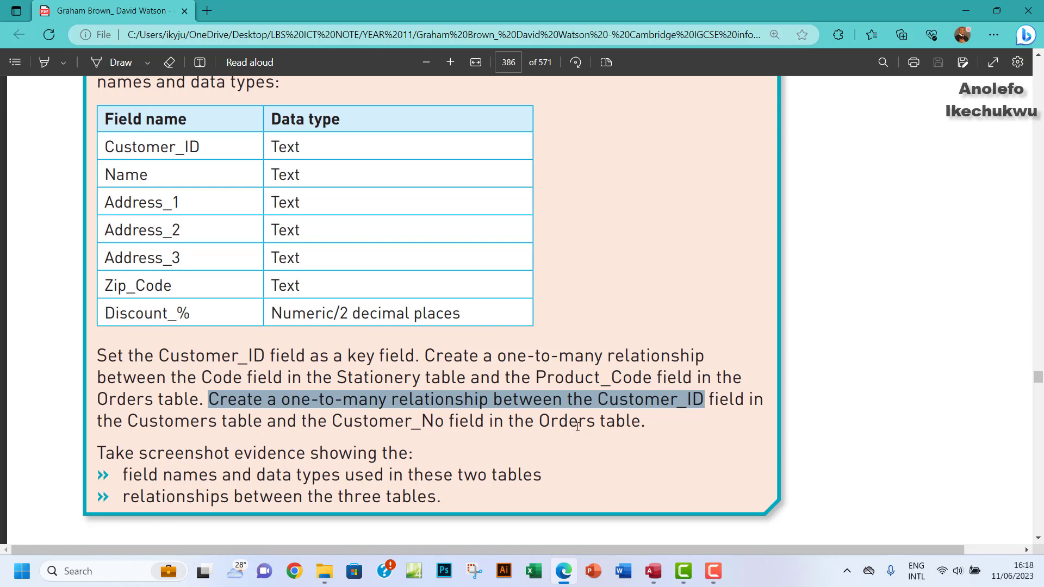
left_click(653, 571)
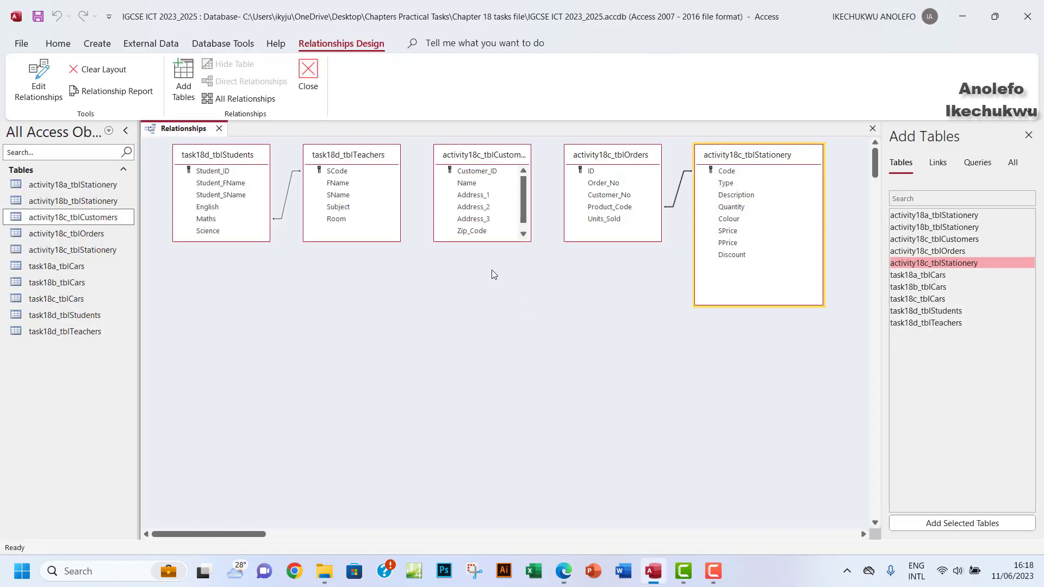
Create a one-to-many relationship from Customer_ID in activity18c_tblCustomers to Customer_No in activity18c_tblOrders without enforcing referential integrity.
left_click(496, 175)
left_click(565, 575)
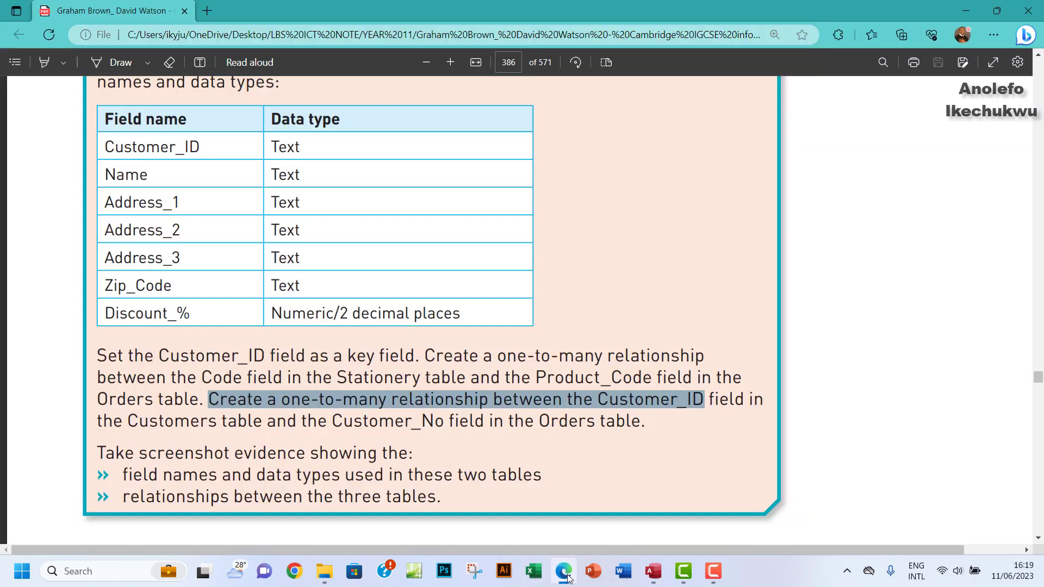
left_click(564, 575)
left_click_drag(492, 175, 612, 196)
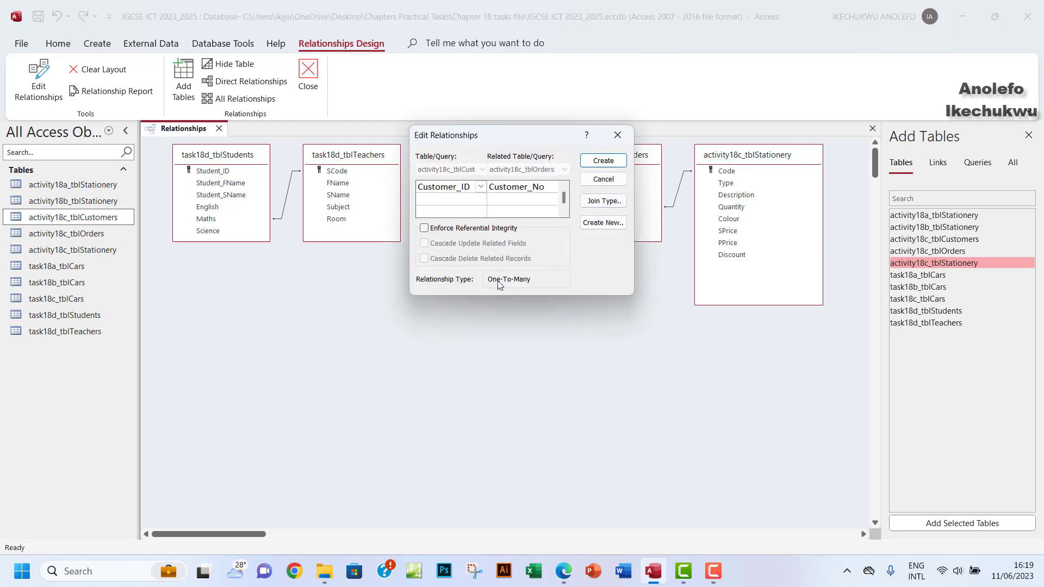
left_click(613, 160)
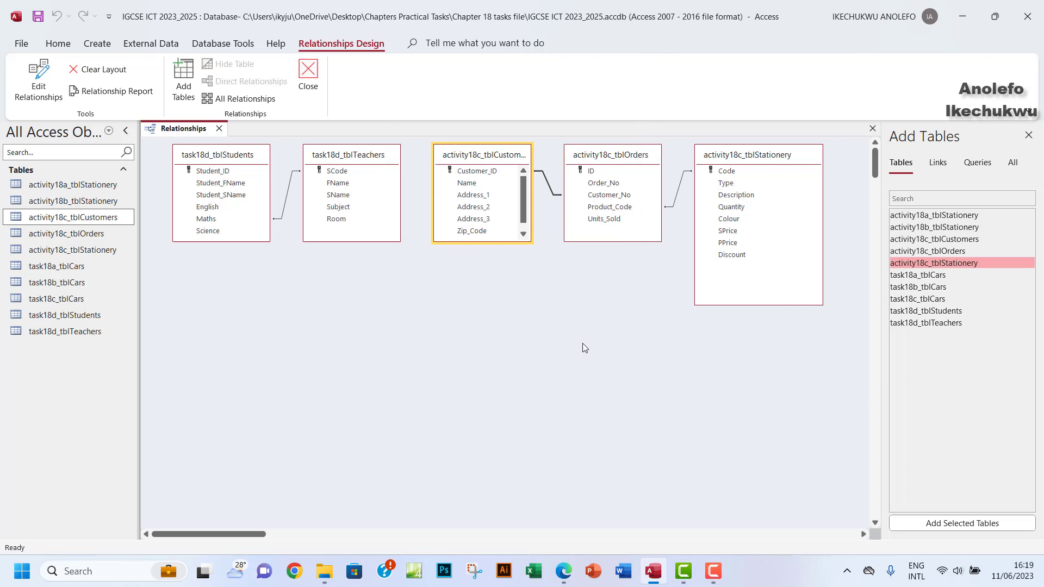
Review the key field, relationship and screenshot evidence requirements in the activity PDF, and return to Access.
left_click(564, 575)
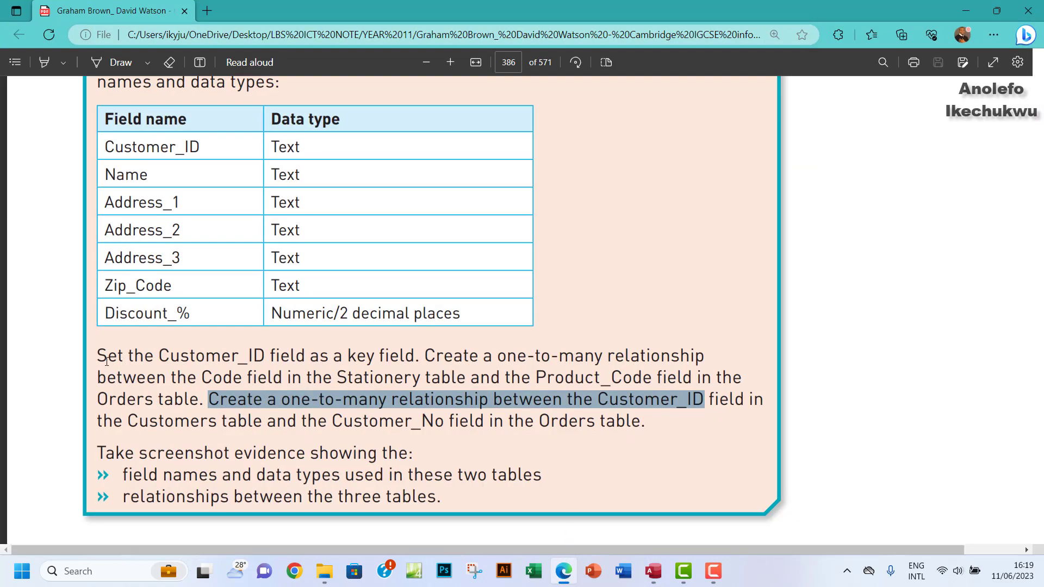
left_click_drag(96, 356, 468, 421)
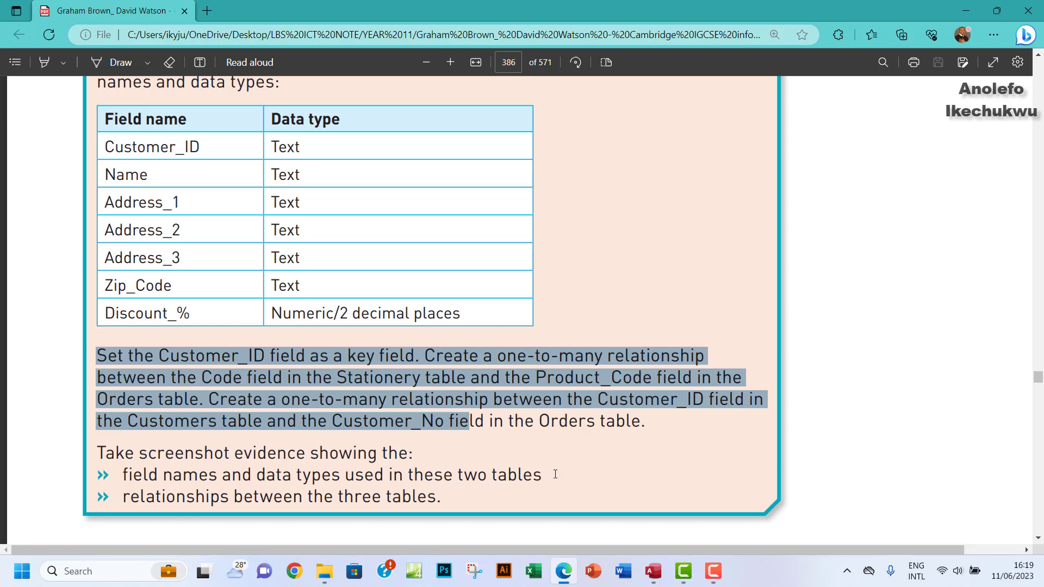
mouse_move(655, 579)
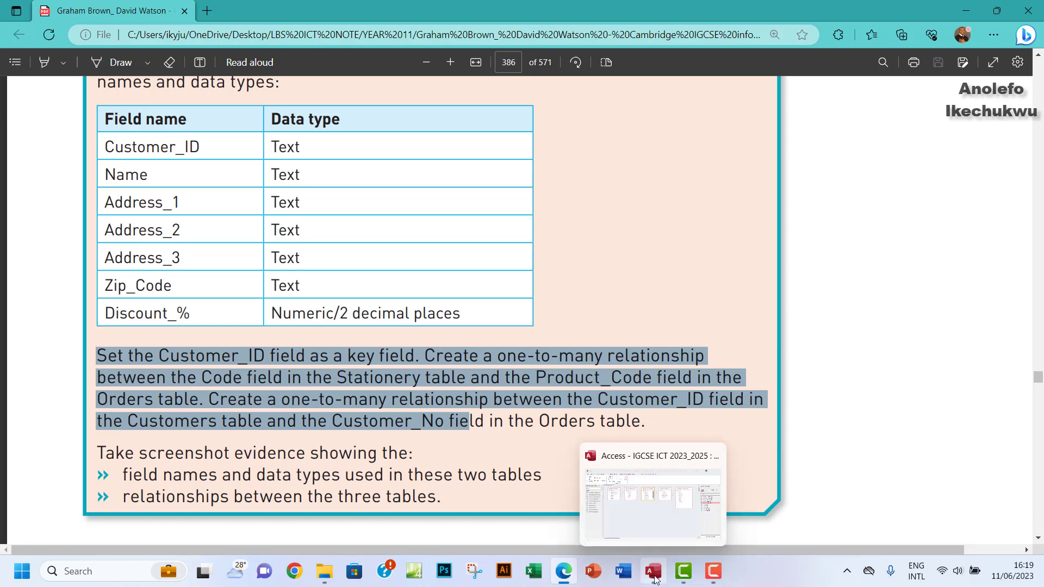
left_click(640, 451)
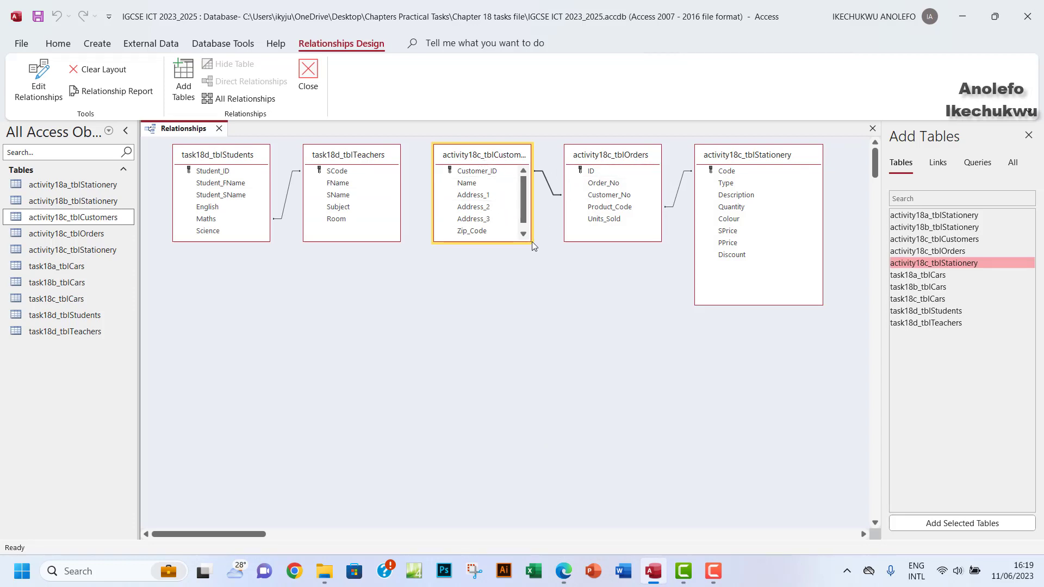
Enlarge the activity18c_tblCustomers box to show all its fields and inspect the settings of its relationship with activity18c_tblOrders.
left_click_drag(434, 243, 409, 287)
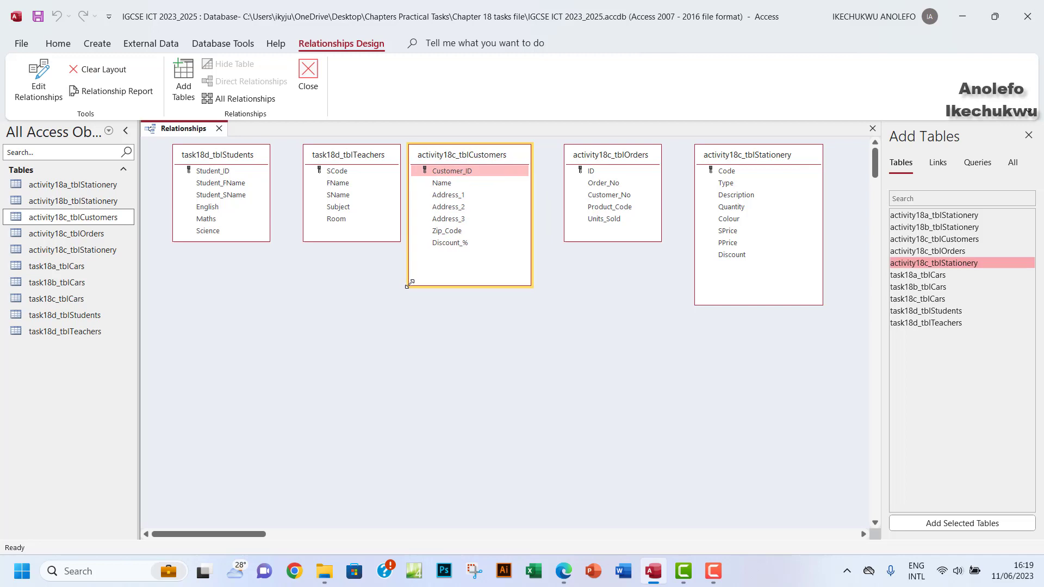
double_click(549, 185)
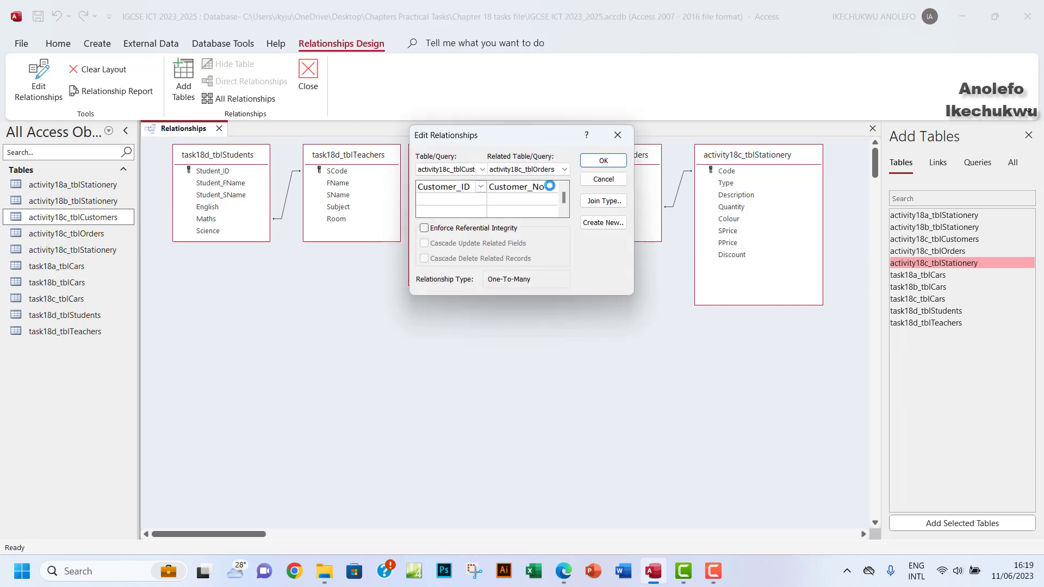
left_click_drag(545, 136, 568, 290)
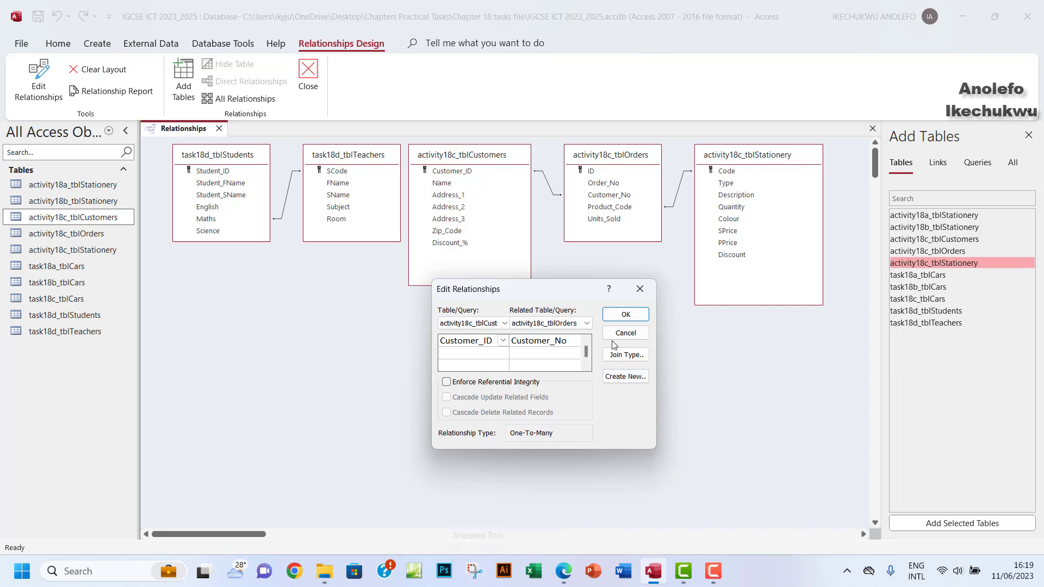
left_click(638, 288)
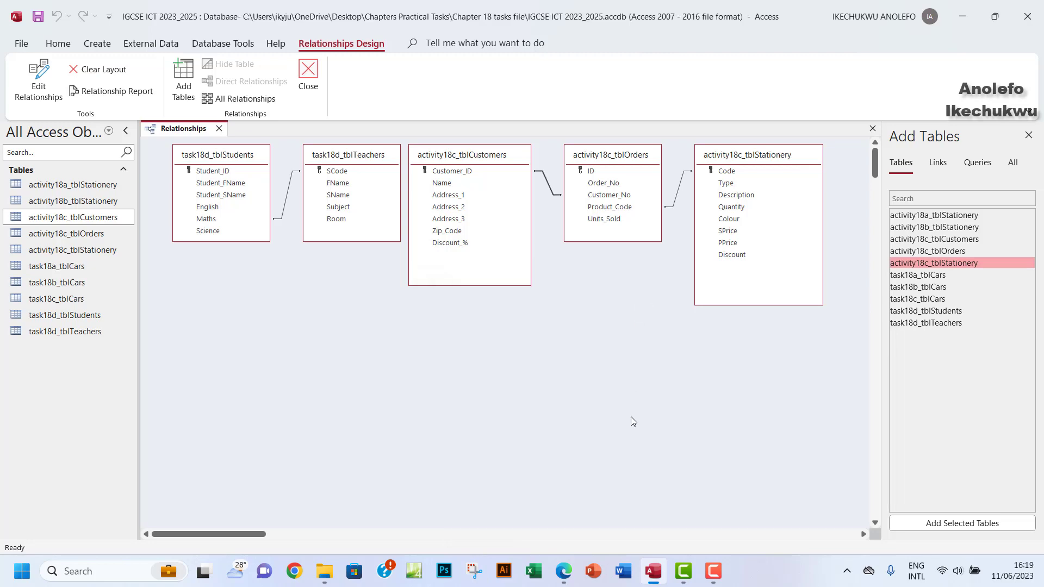
Recheck the evidence requirements in the activity PDF and snip the three related activity18c tables in the Access relationships layout.
left_click(564, 570)
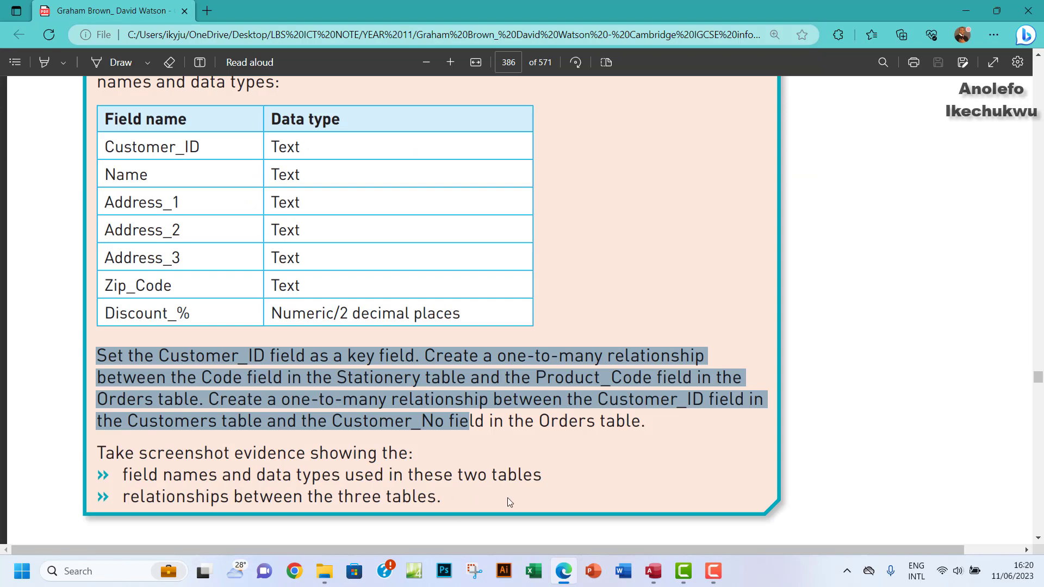
left_click(651, 574)
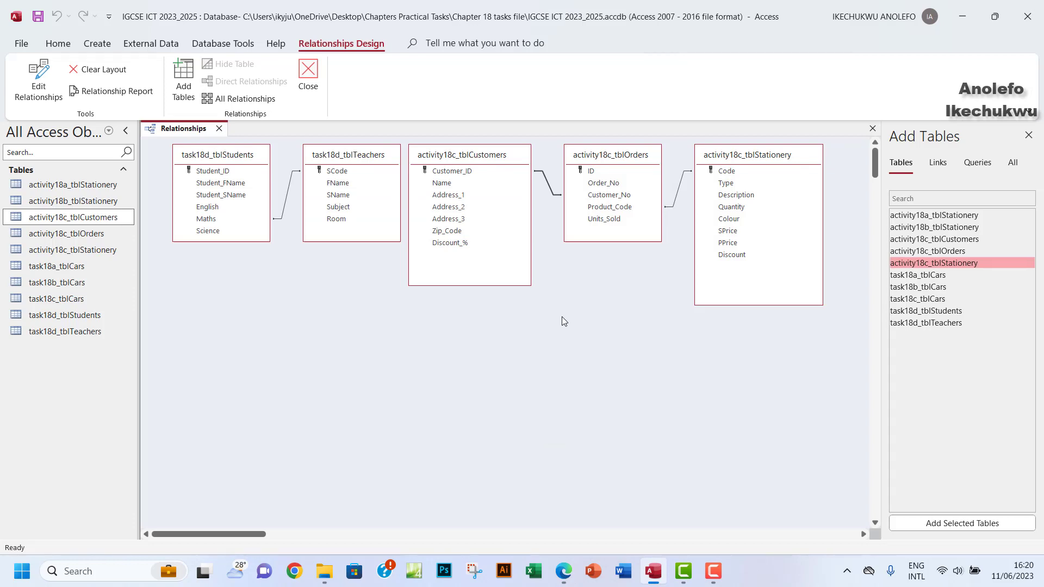
left_click(474, 574)
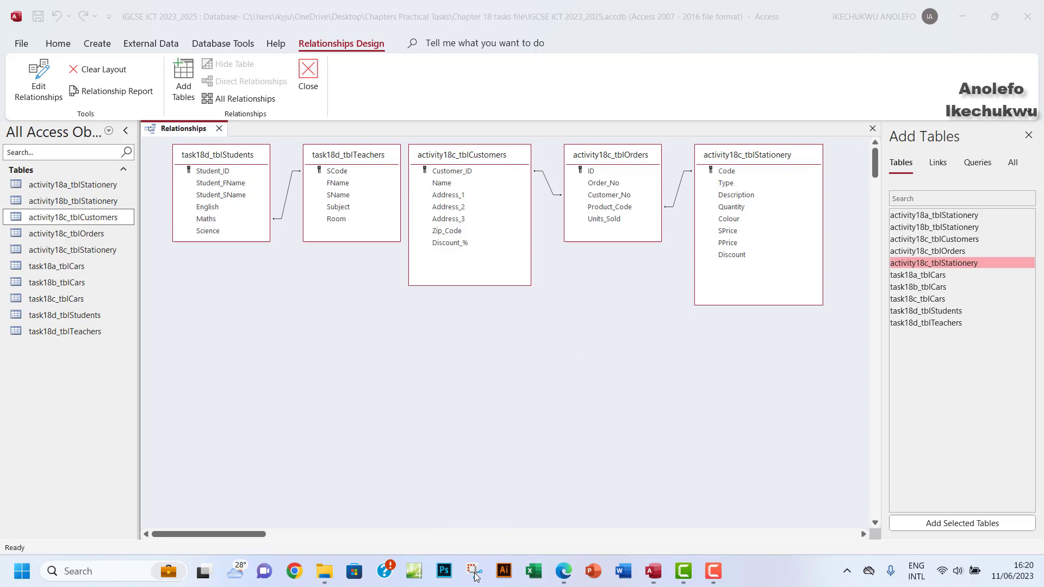
left_click(384, 205)
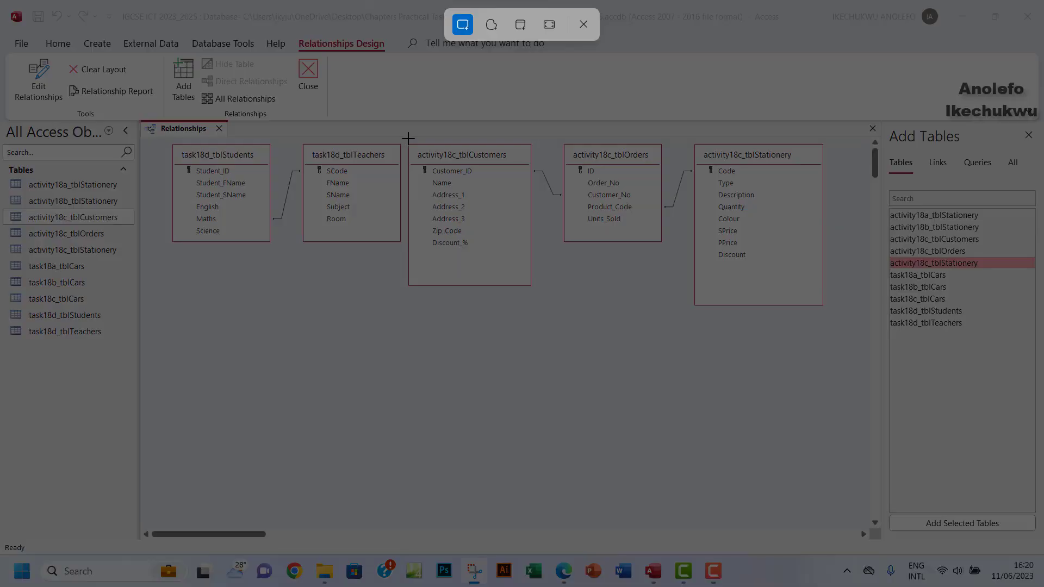
left_click_drag(408, 139, 838, 341)
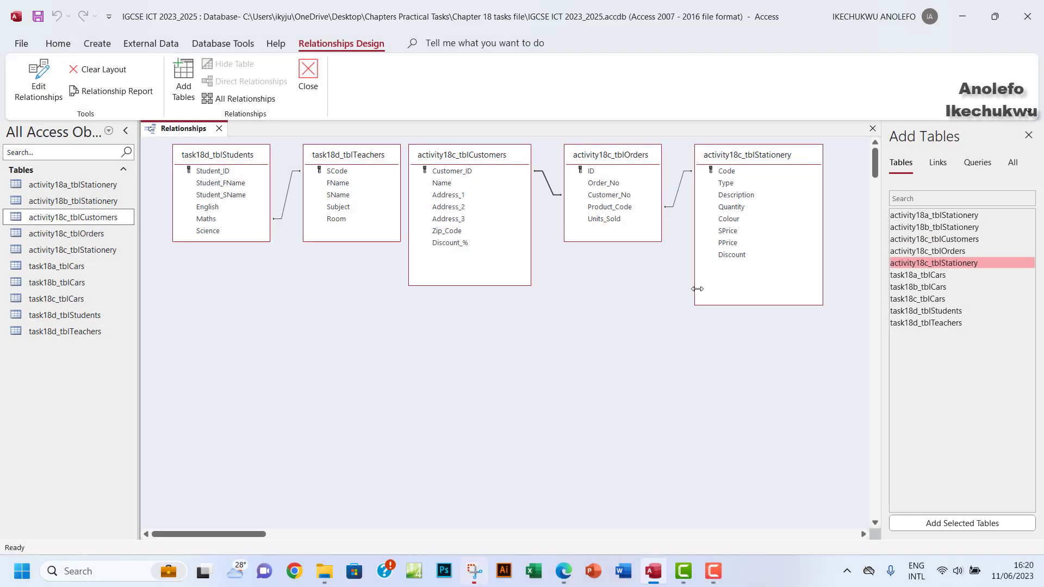
Examine the relationship type between the Customers and Orders tables in the Edit Relationships dialog, and dismiss it without changes.
double_click(546, 178)
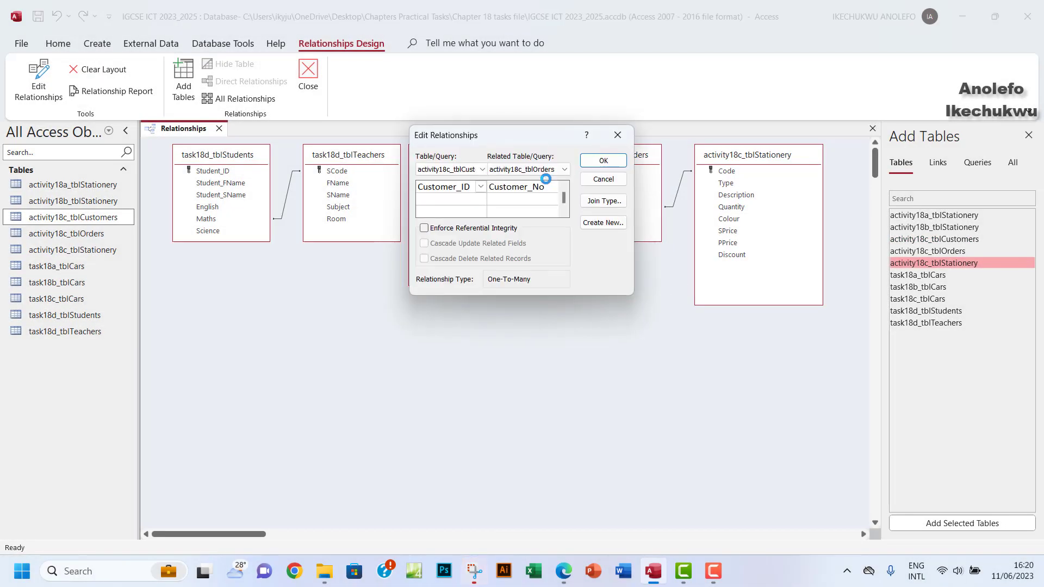
left_click_drag(545, 137, 579, 305)
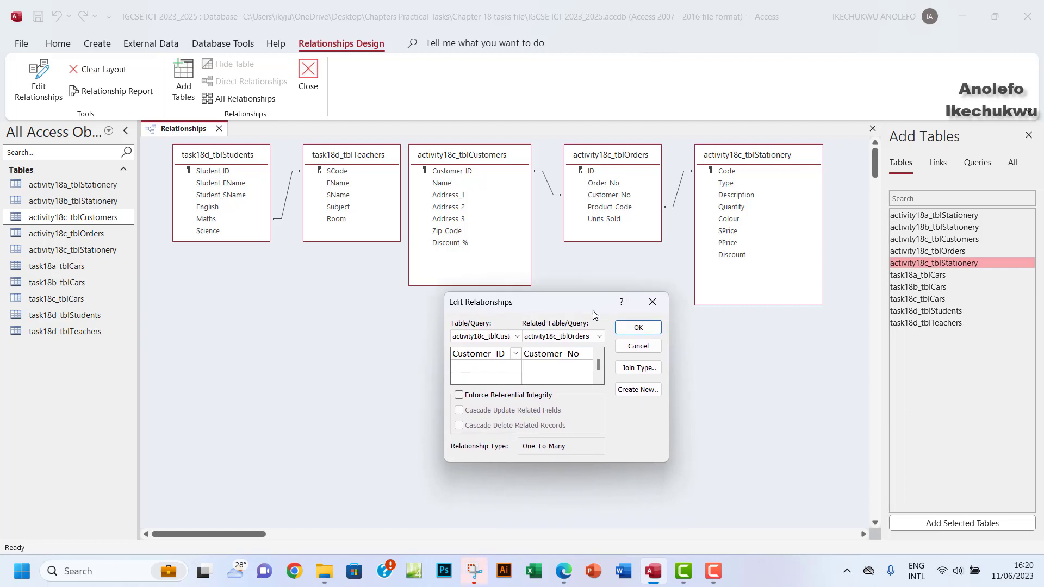
left_click(658, 308)
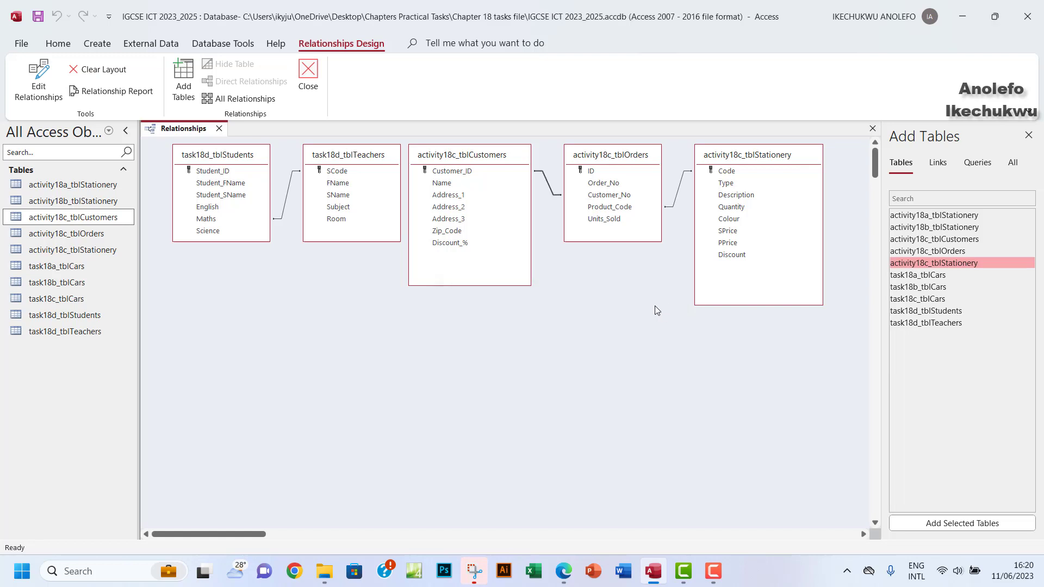
Dismiss the screenshot capture, save the relationships layout in Access and close it.
left_click(474, 571)
left_click(978, 172)
right_click(202, 131)
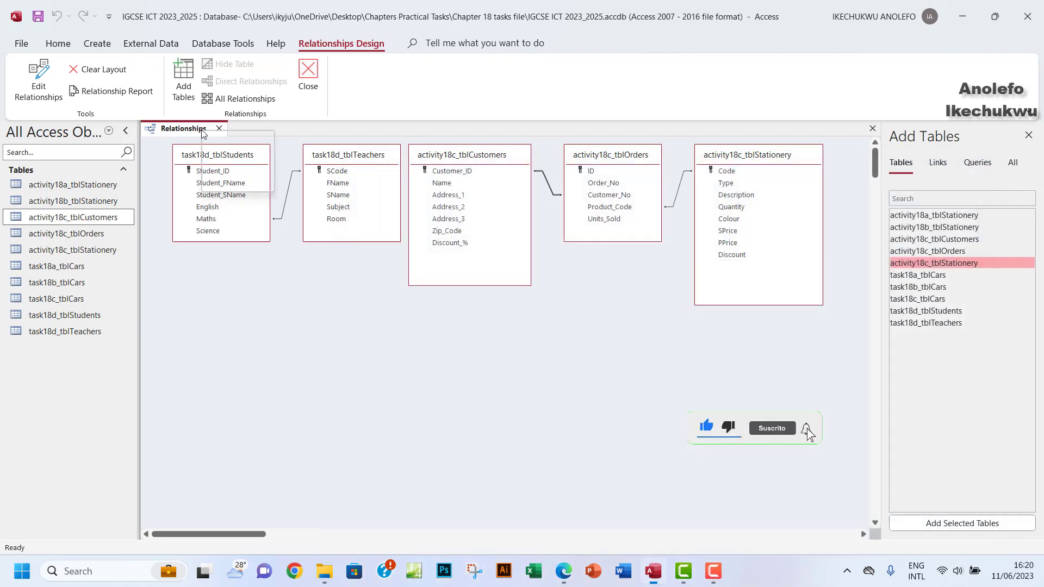
left_click(215, 140)
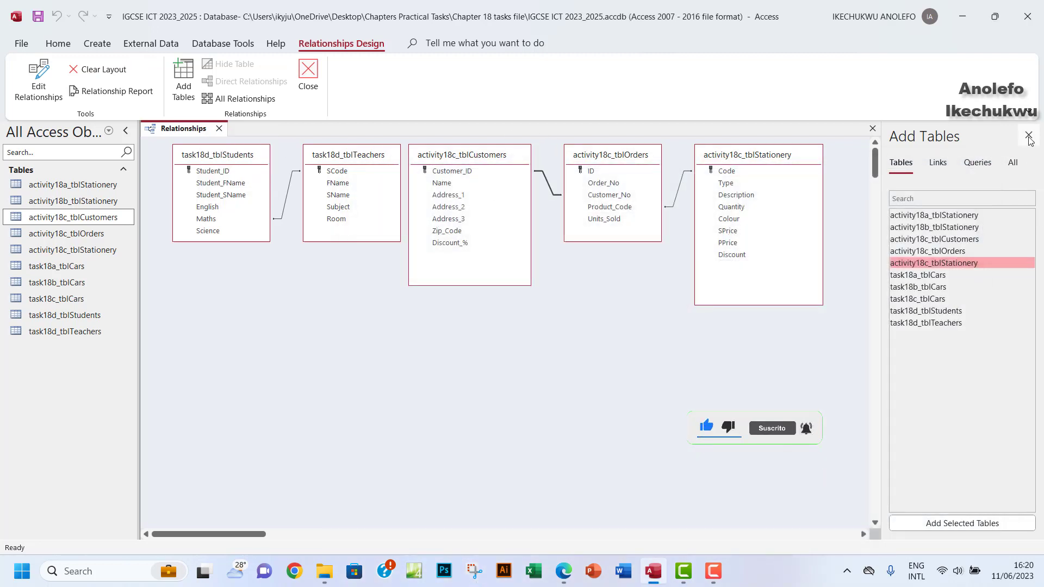
left_click(873, 128)
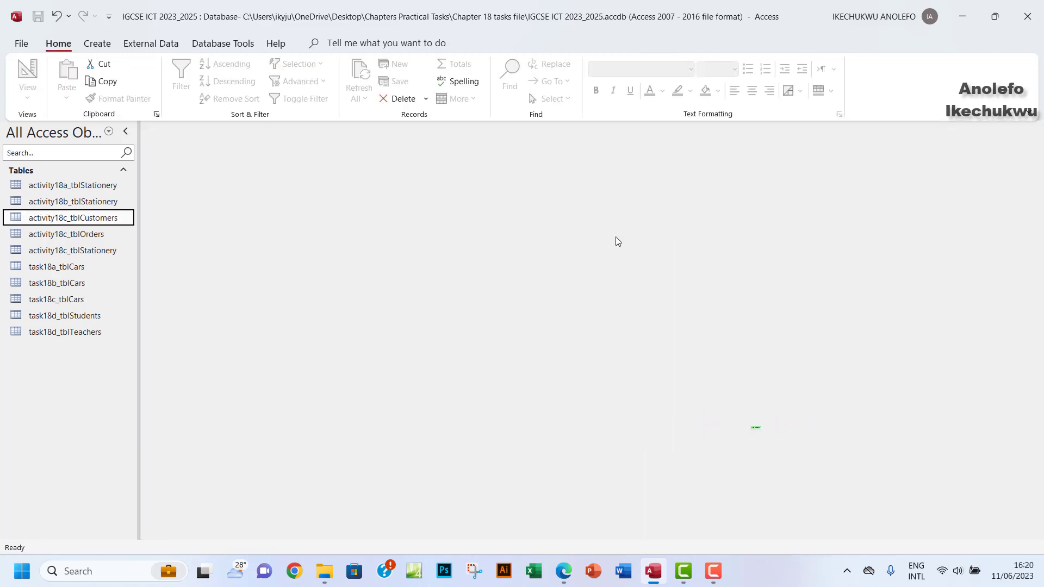